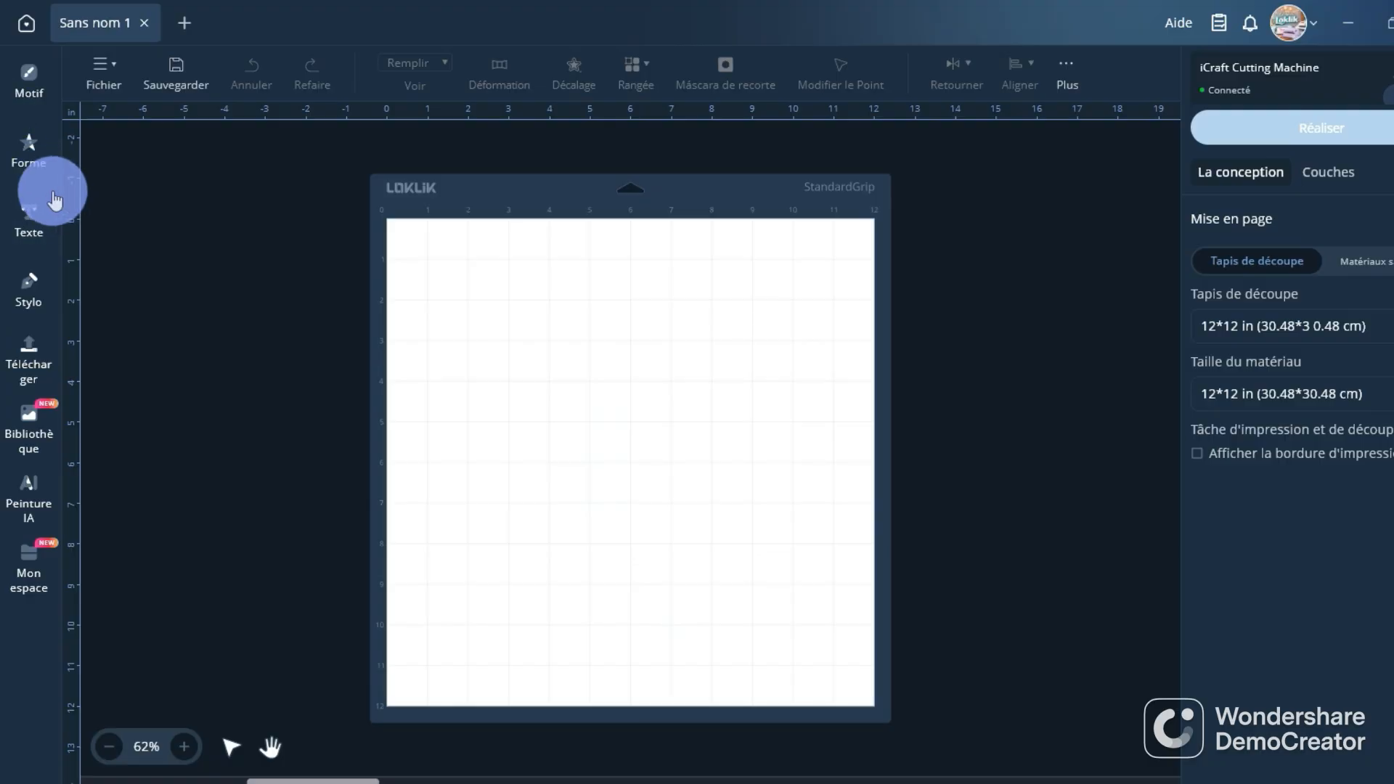
# Add the wavy banner and the curved folded ribbon banner shapes to the mat, and move the ribbon below the wavy one
pyautogui.click(33, 169)
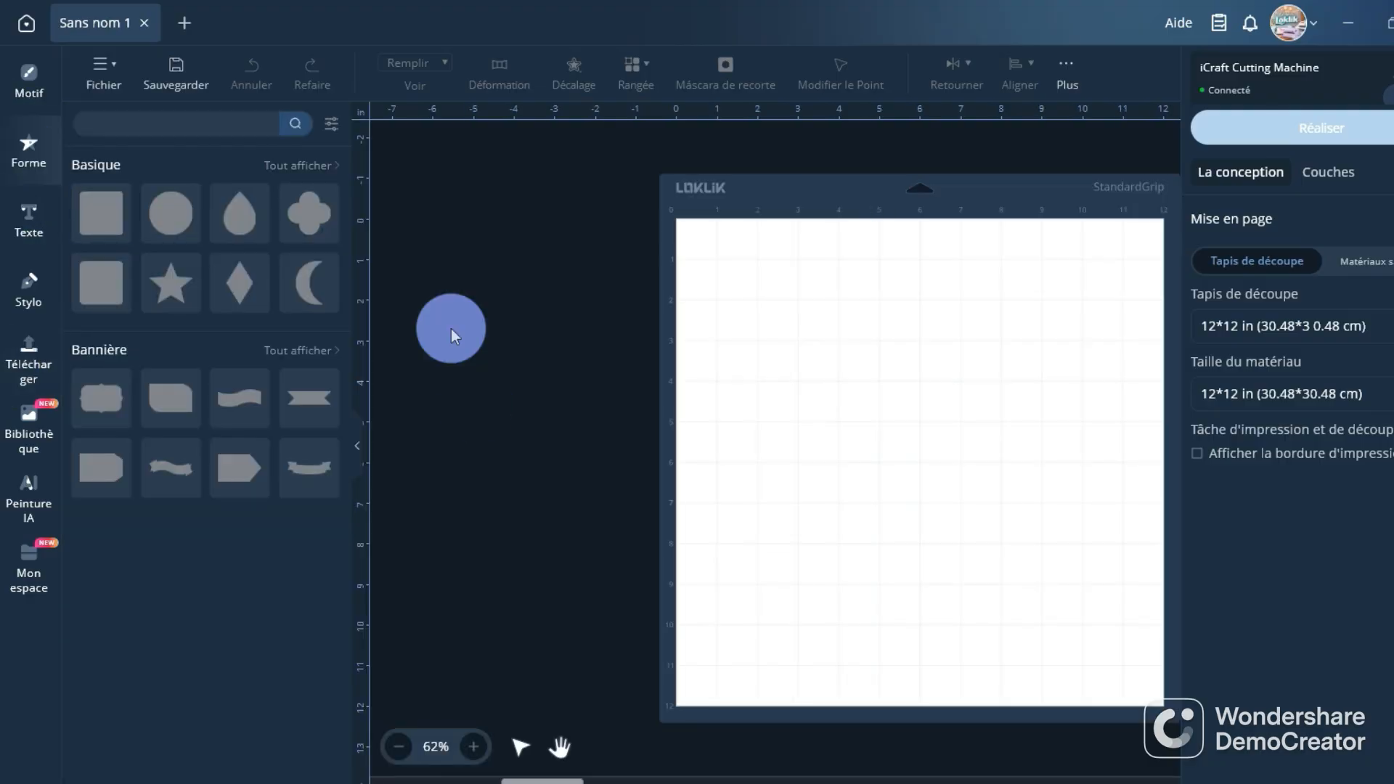
pyautogui.click(247, 416)
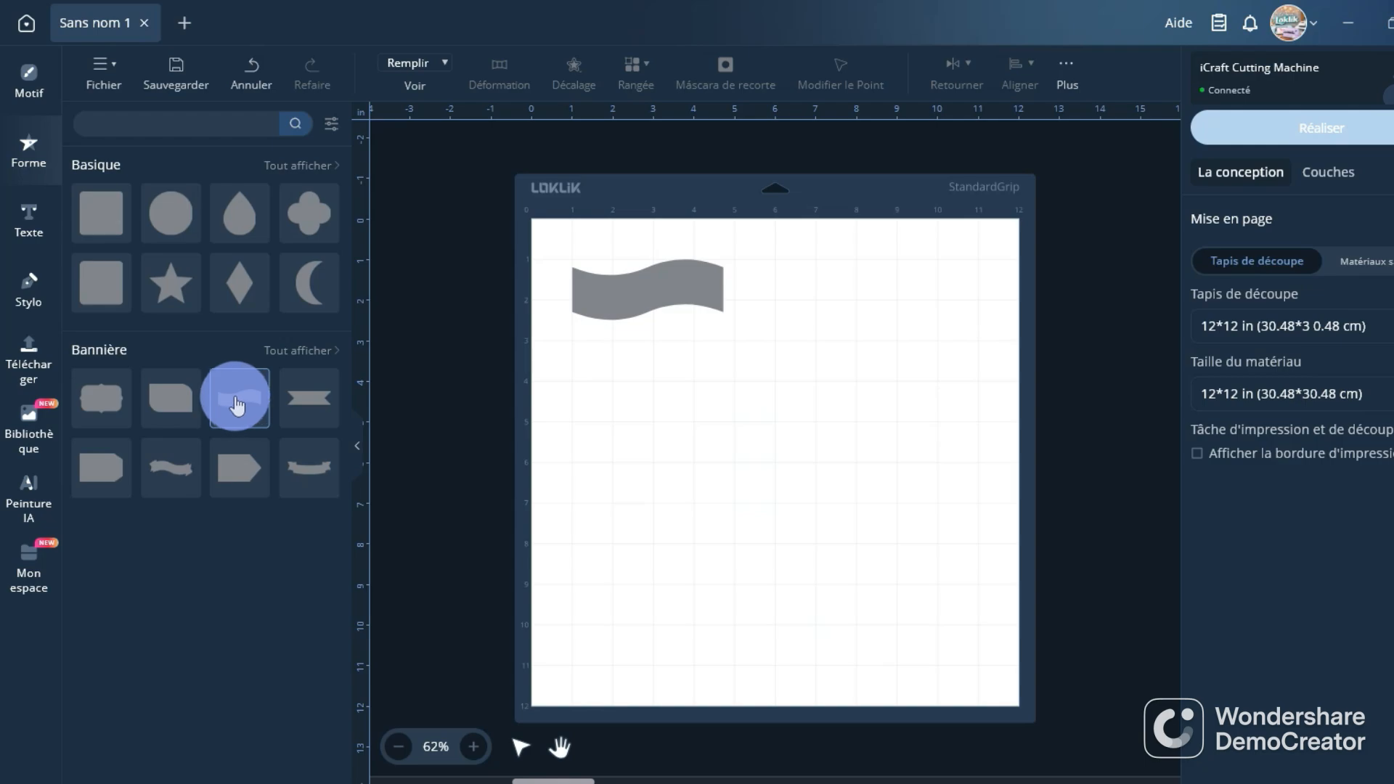
pyautogui.click(314, 479)
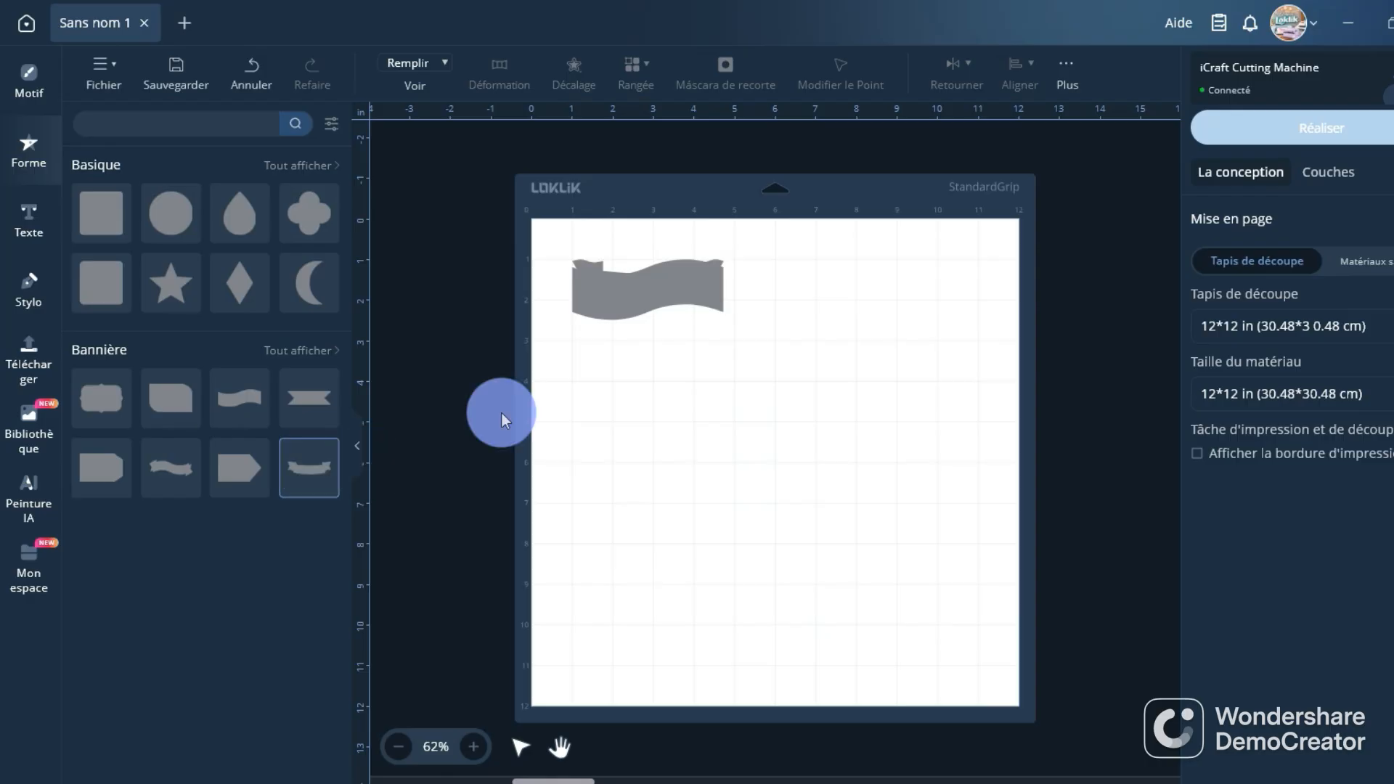
pyautogui.moveTo(623, 300); pyautogui.dragTo(666, 463)
# Delete the wavy banner shape from the mat
pyautogui.rightClick(665, 464)
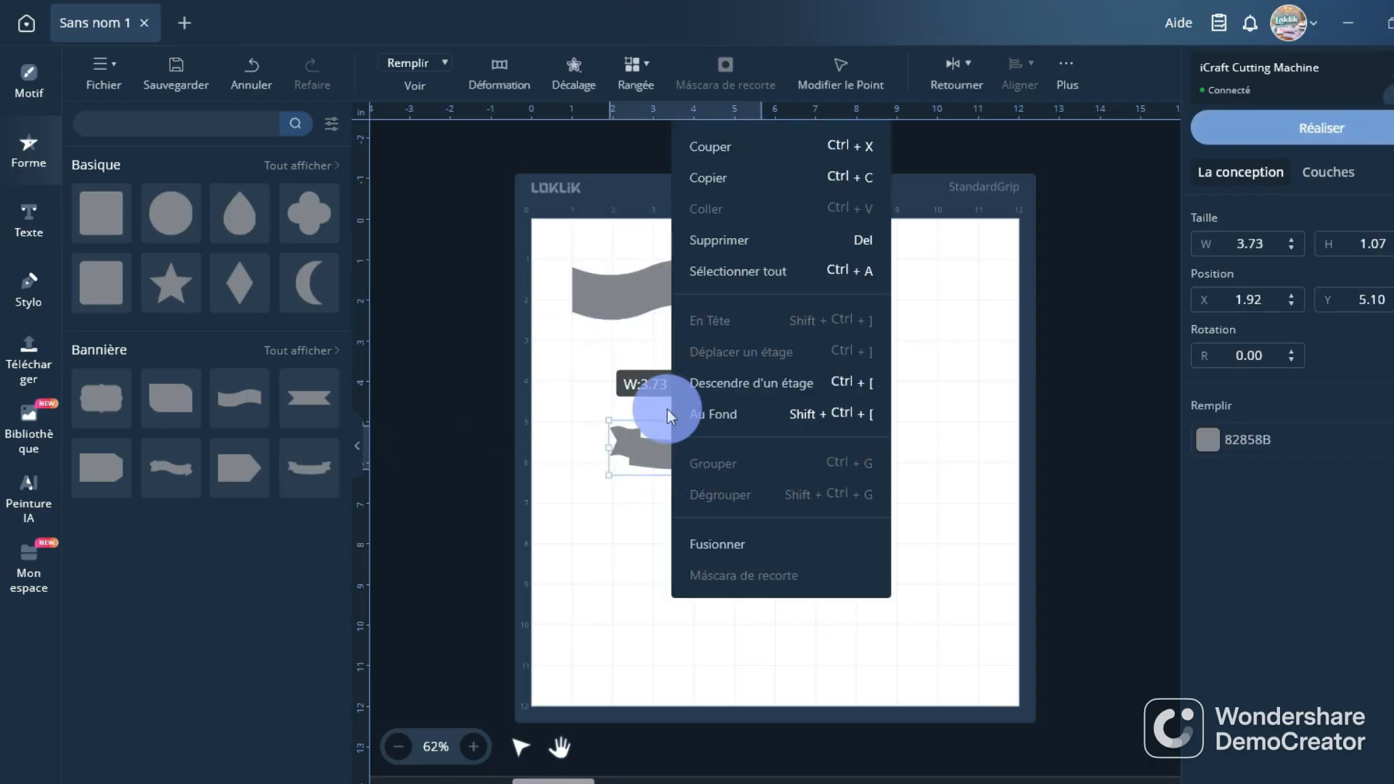
pyautogui.rightClick(622, 293)
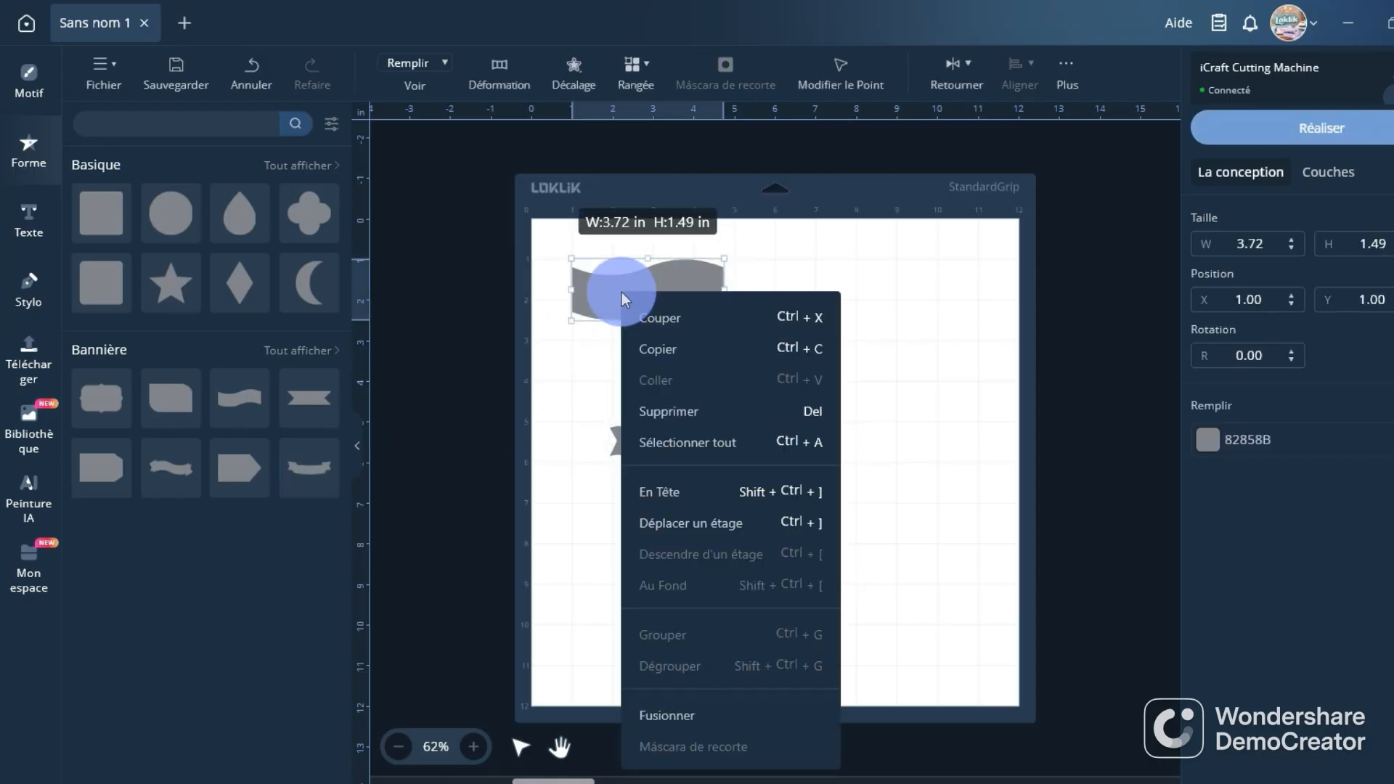
pyautogui.click(665, 413)
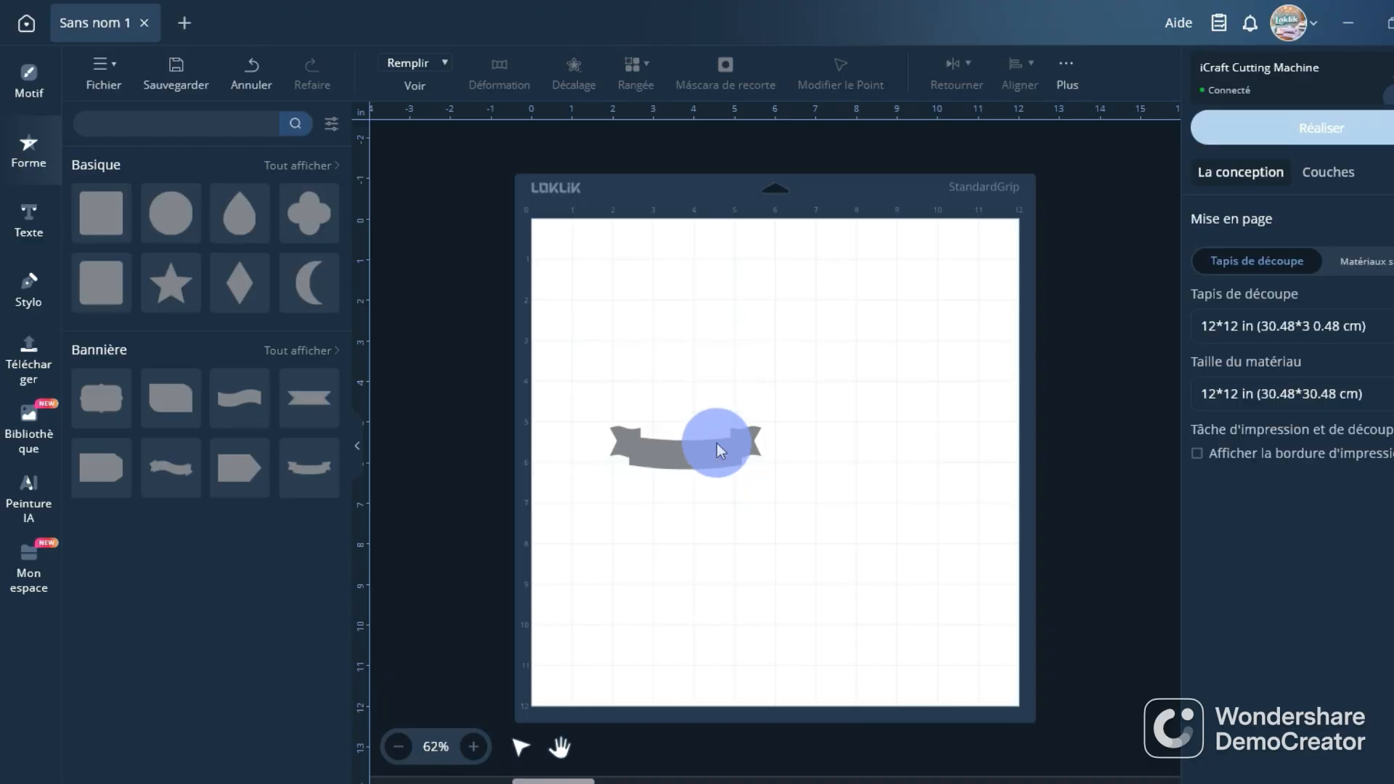
# Enlarge the ribbon banner to about 7.60 by 2.18 in and place it in the upper middle of the mat
pyautogui.moveTo(716, 444); pyautogui.dragTo(928, 442)
pyautogui.click(829, 508)
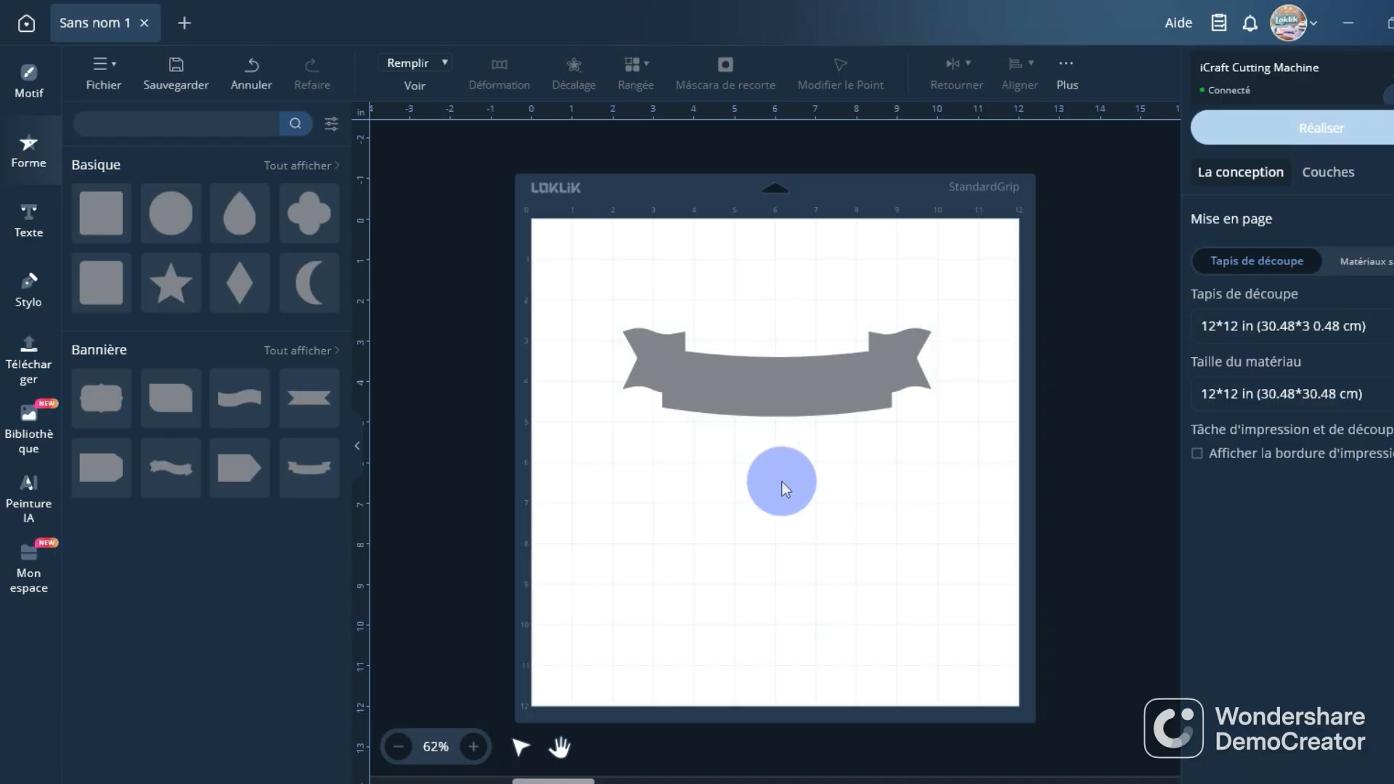
# Apply an external offset of 3.2 mm with round corners to the ribbon banner
pyautogui.click(751, 407)
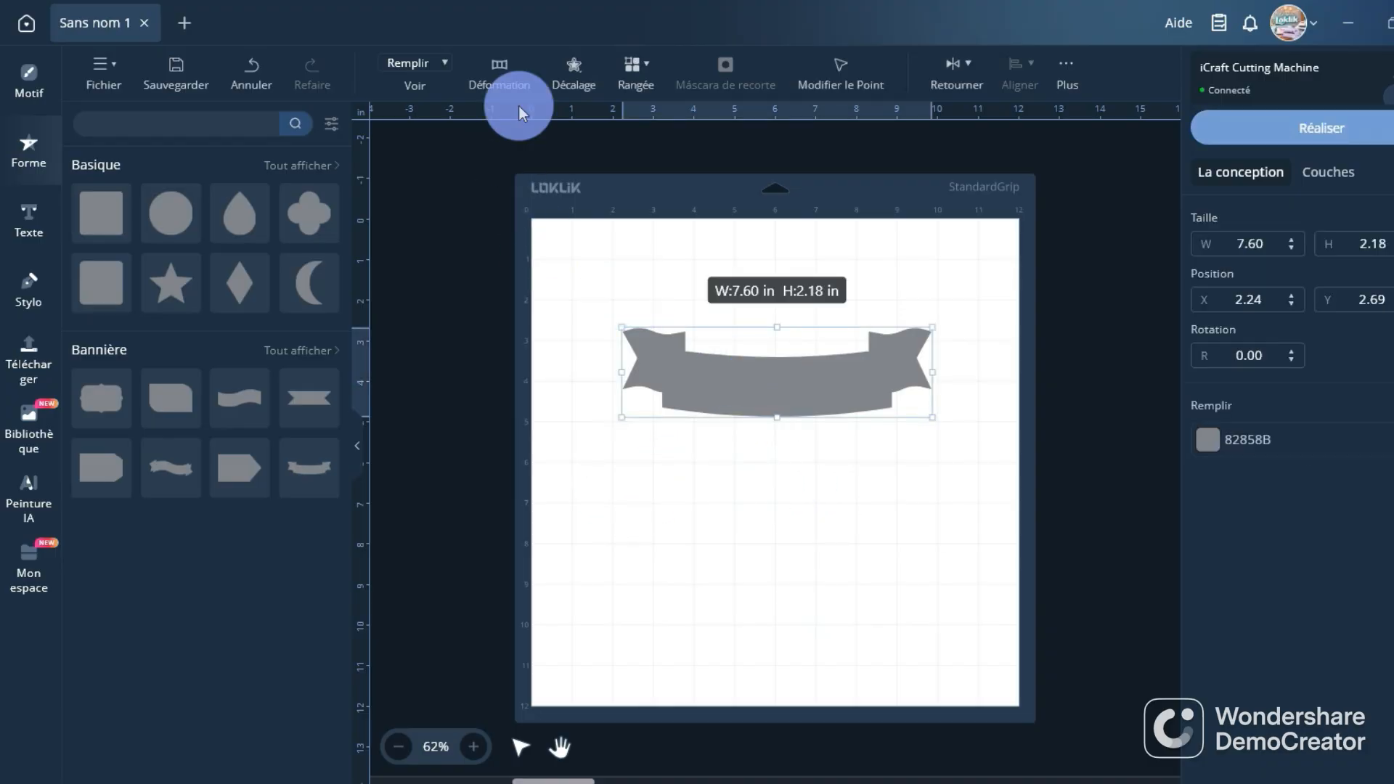
pyautogui.click(572, 72)
pyautogui.moveTo(566, 200); pyautogui.dragTo(597, 210)
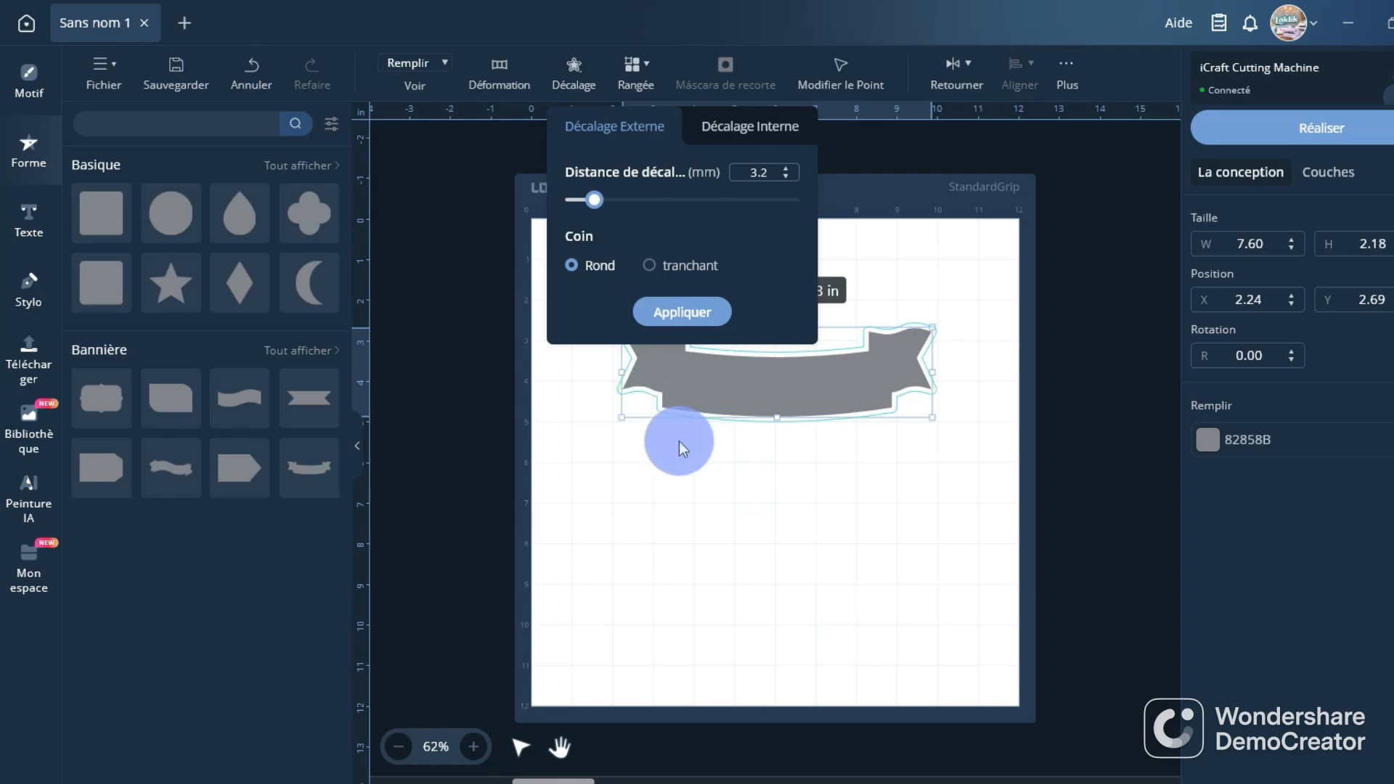
pyautogui.click(743, 136)
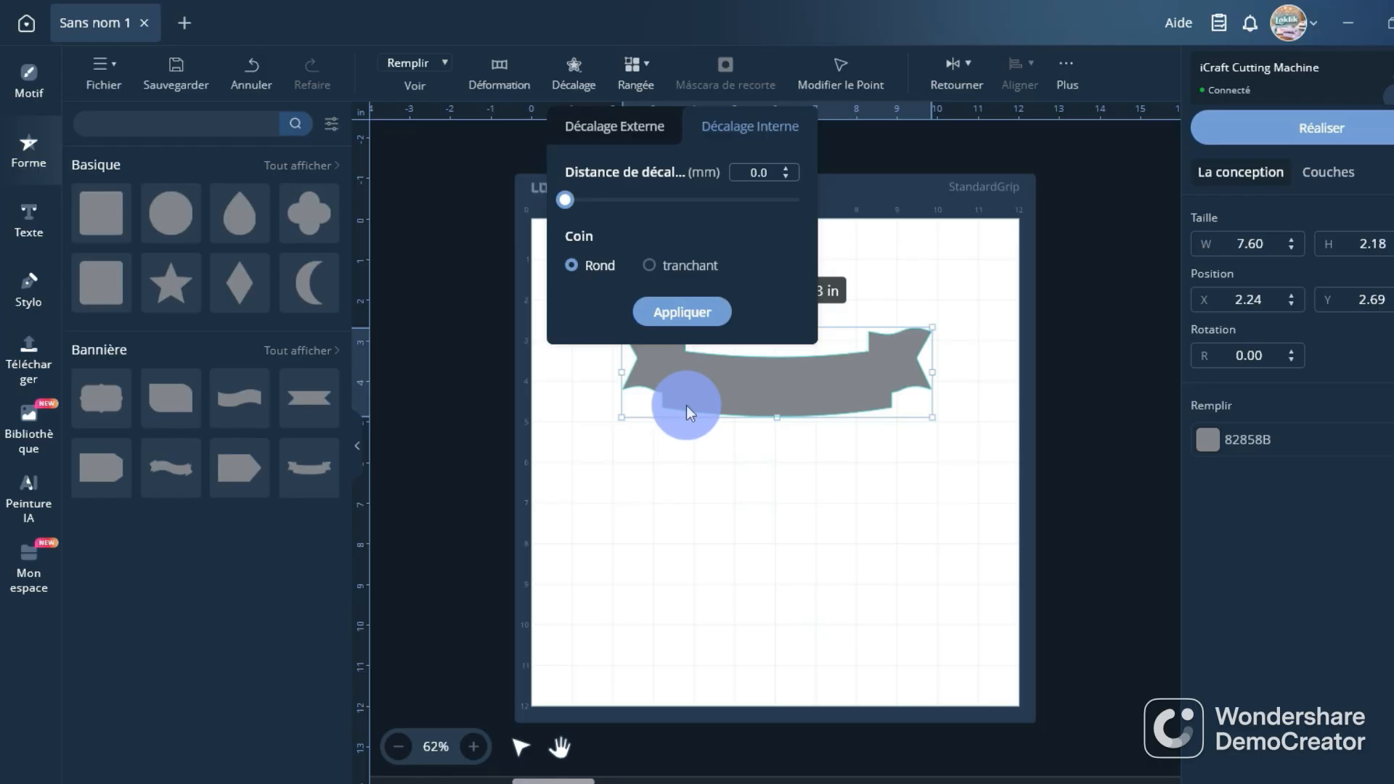
pyautogui.click(640, 128)
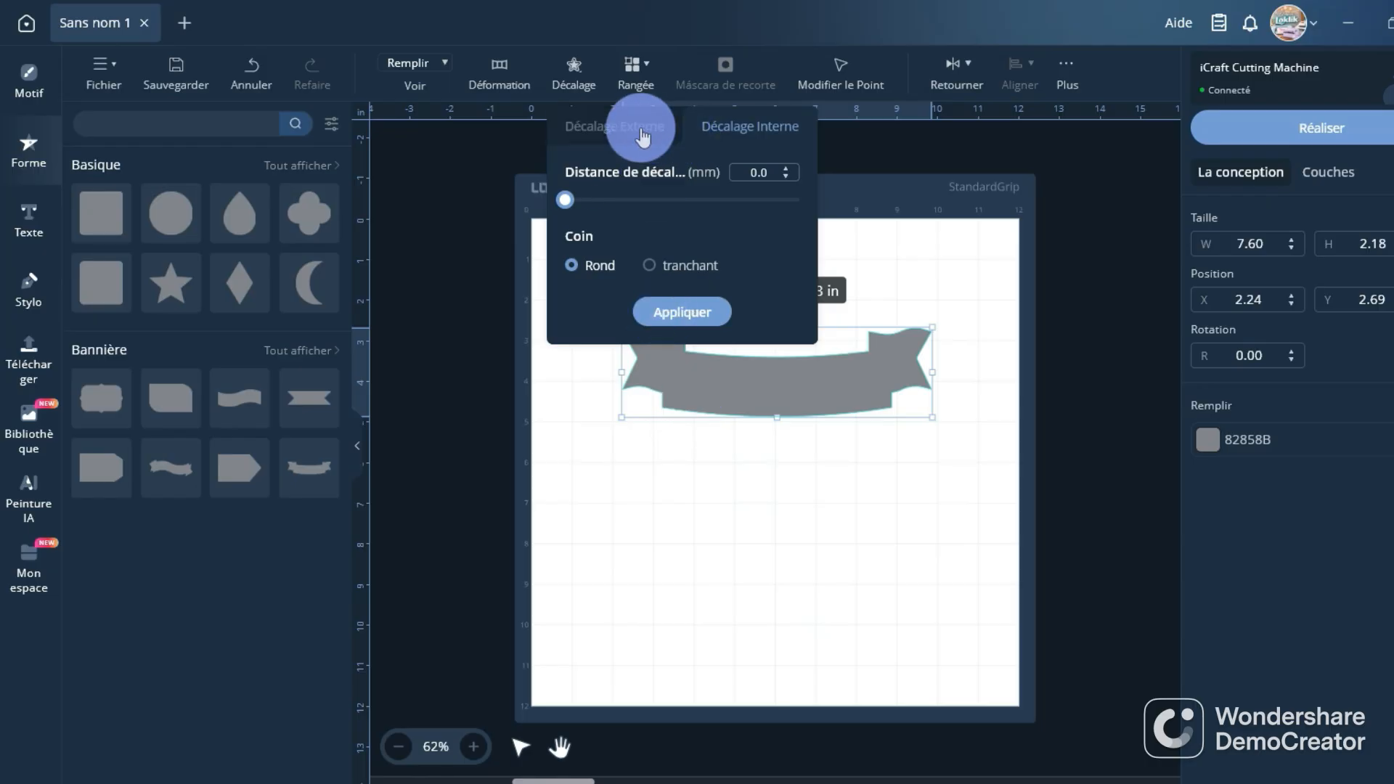
pyautogui.click(603, 270)
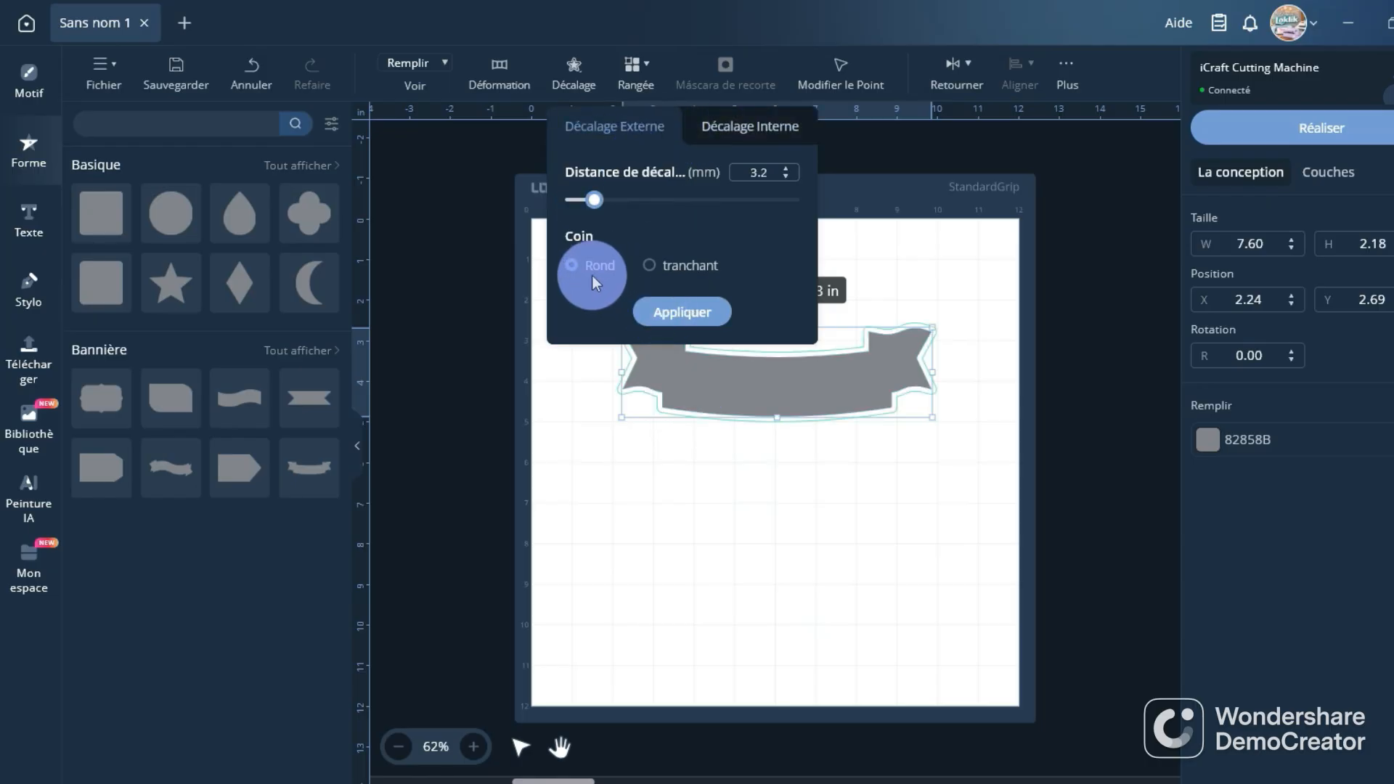
pyautogui.click(652, 268)
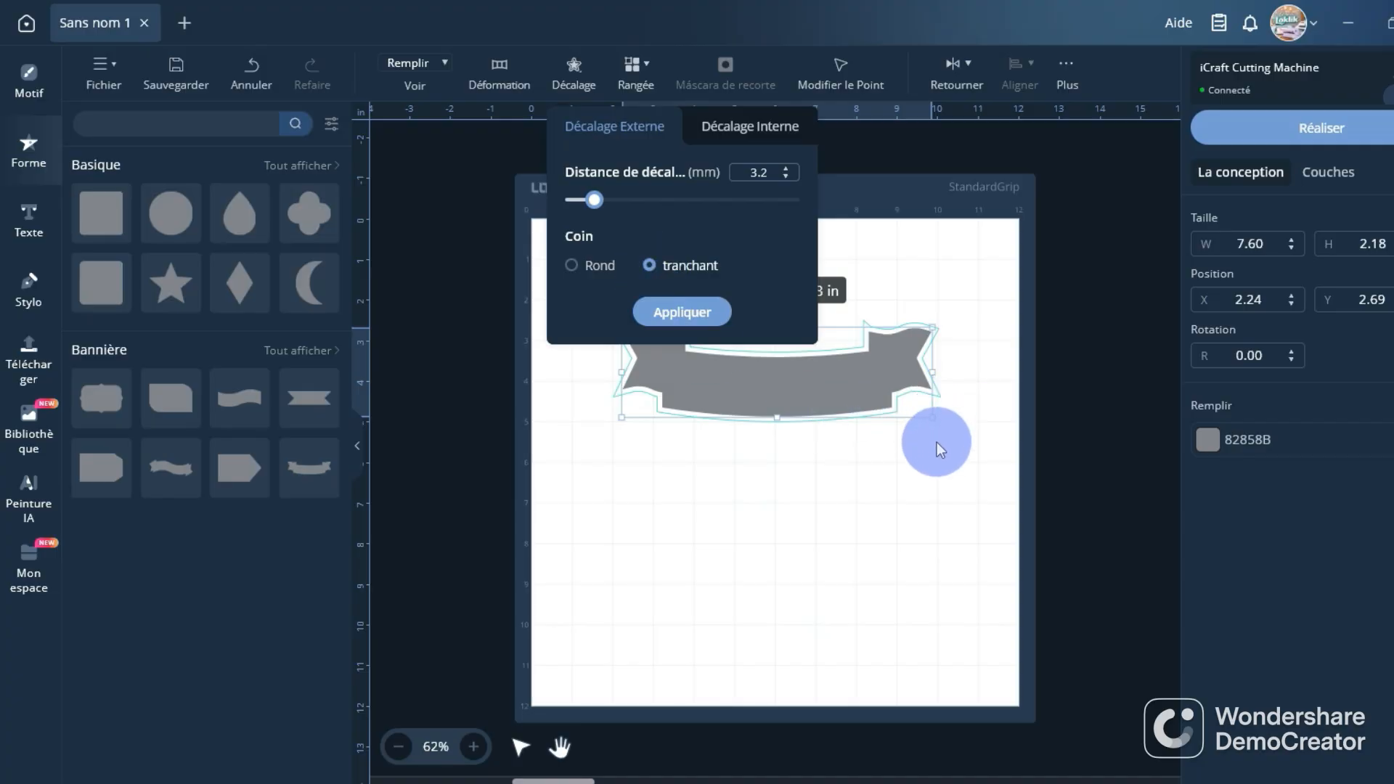
pyautogui.click(586, 289)
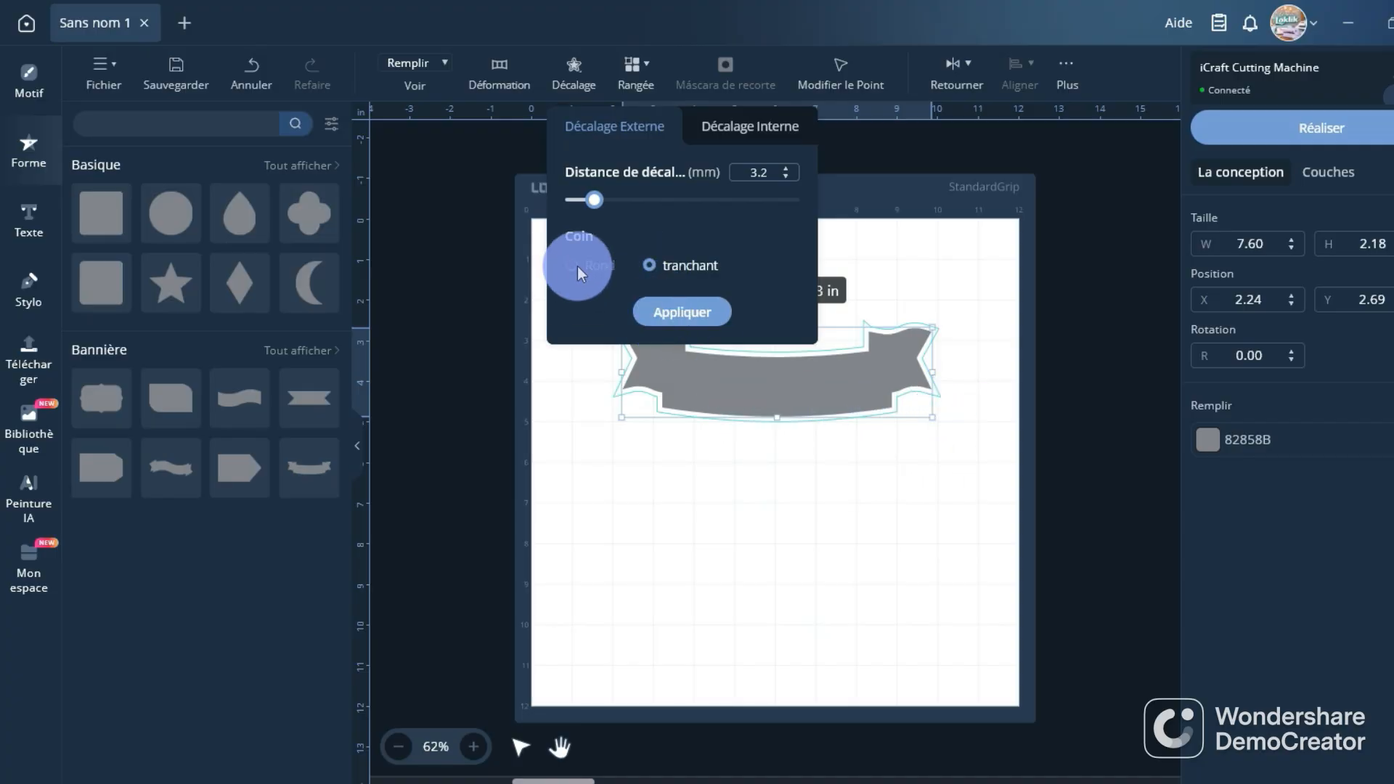
pyautogui.click(683, 319)
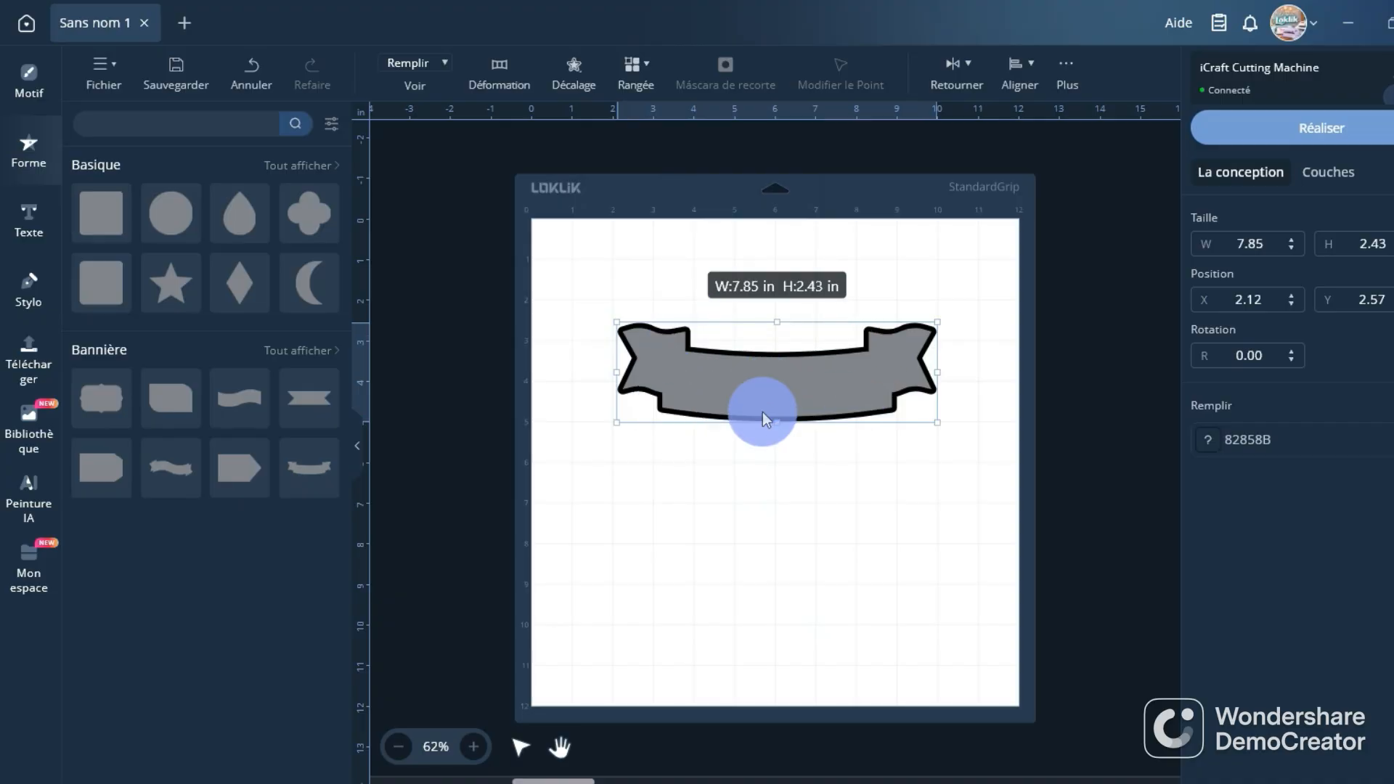
# Position the banner and its offset outline at about X 2.27, Y 2.48 in and group them
pyautogui.moveTo(767, 395); pyautogui.dragTo(765, 451)
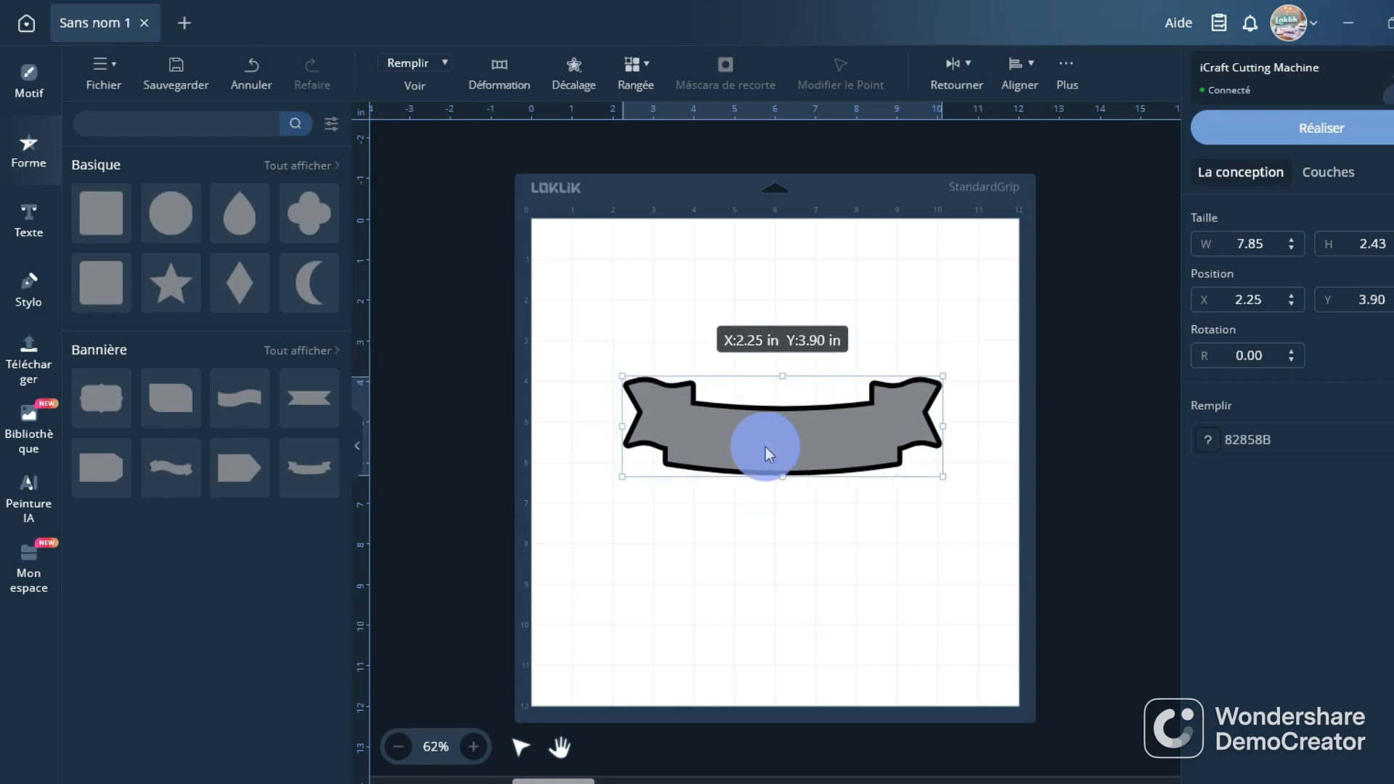
pyautogui.moveTo(766, 387); pyautogui.dragTo(766, 385)
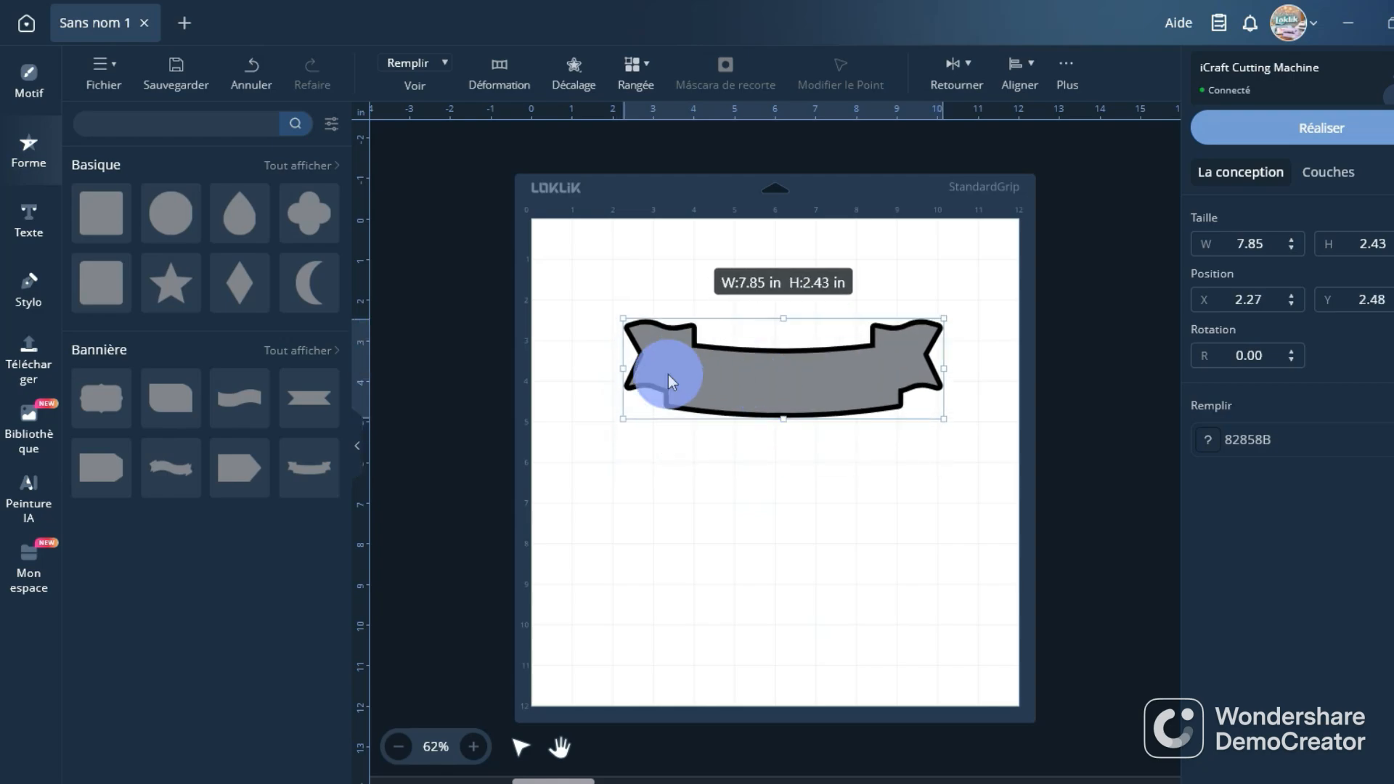
pyautogui.rightClick(784, 396)
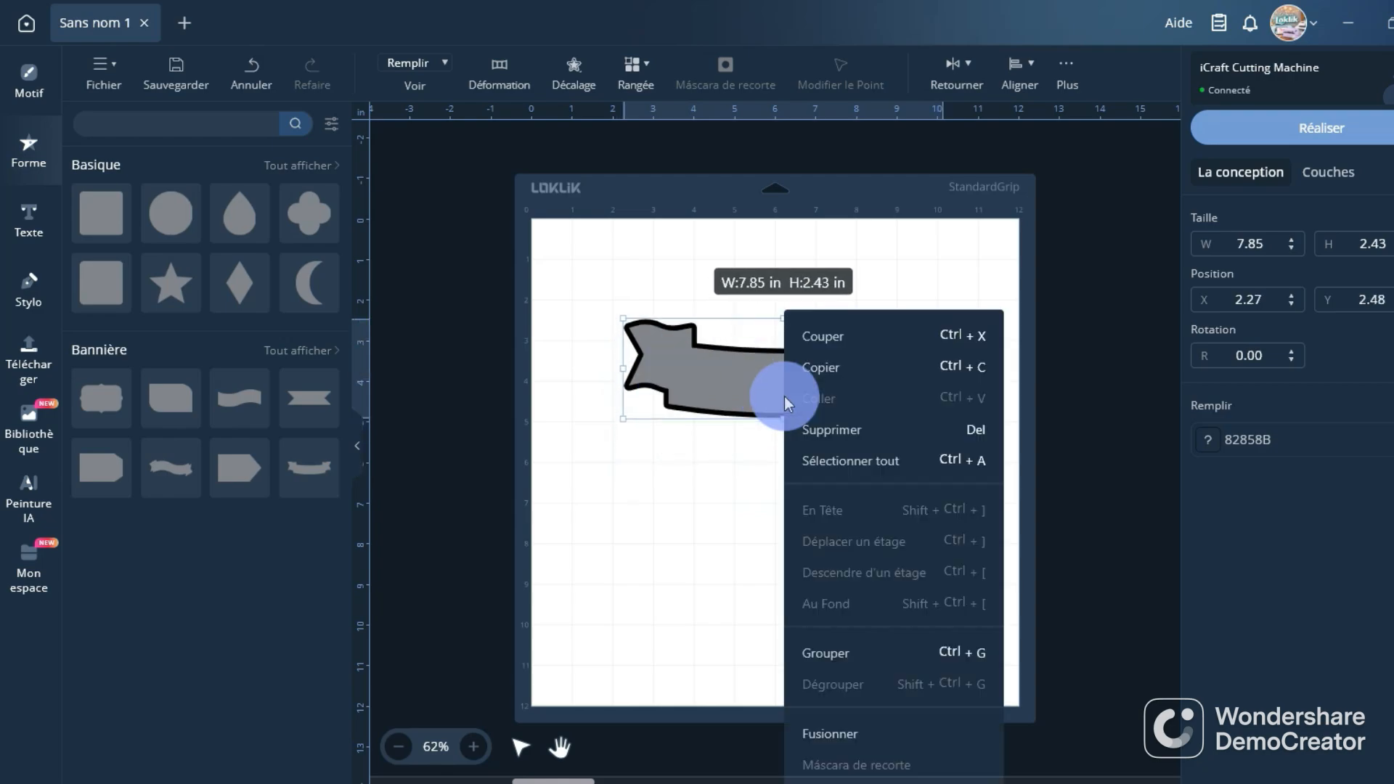
pyautogui.click(853, 666)
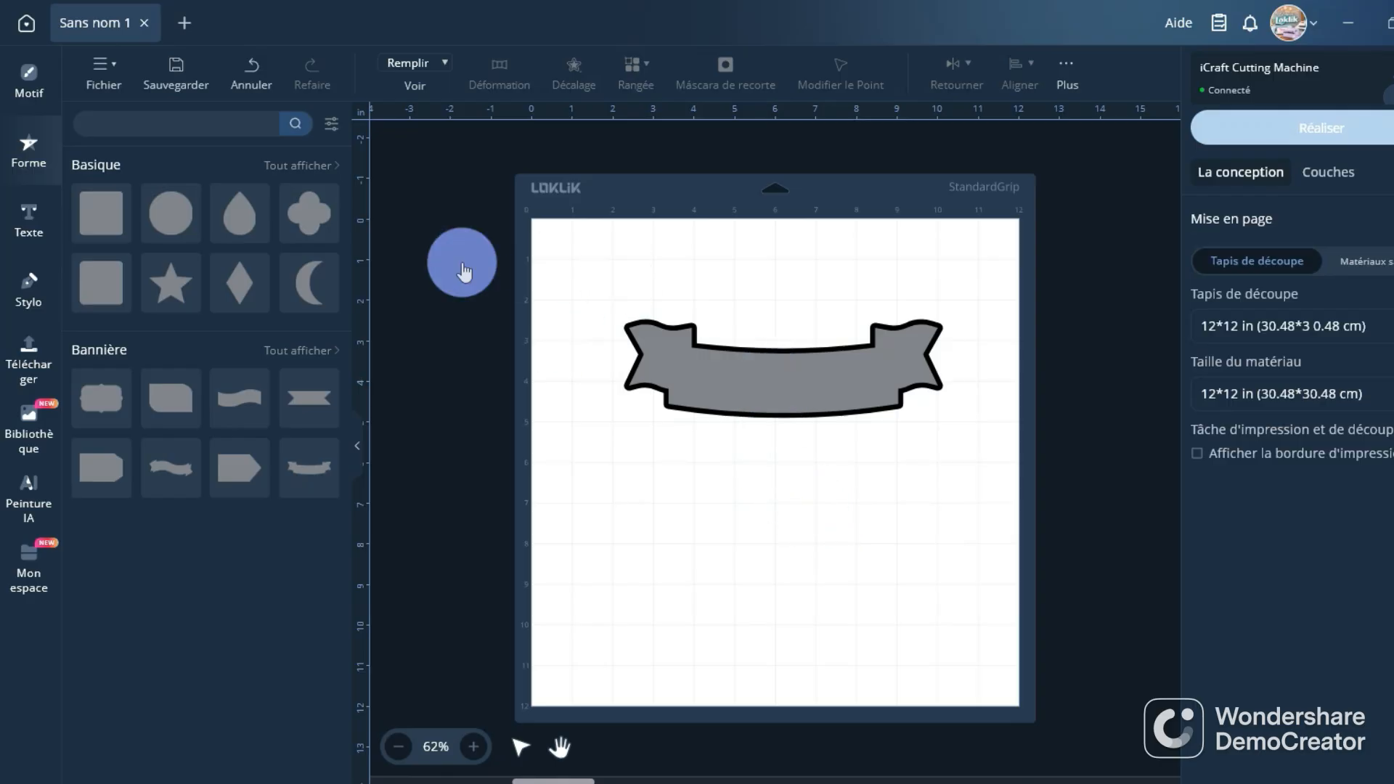
# Add a text object to the mat reading "LOKLIK"
pyautogui.click(30, 225)
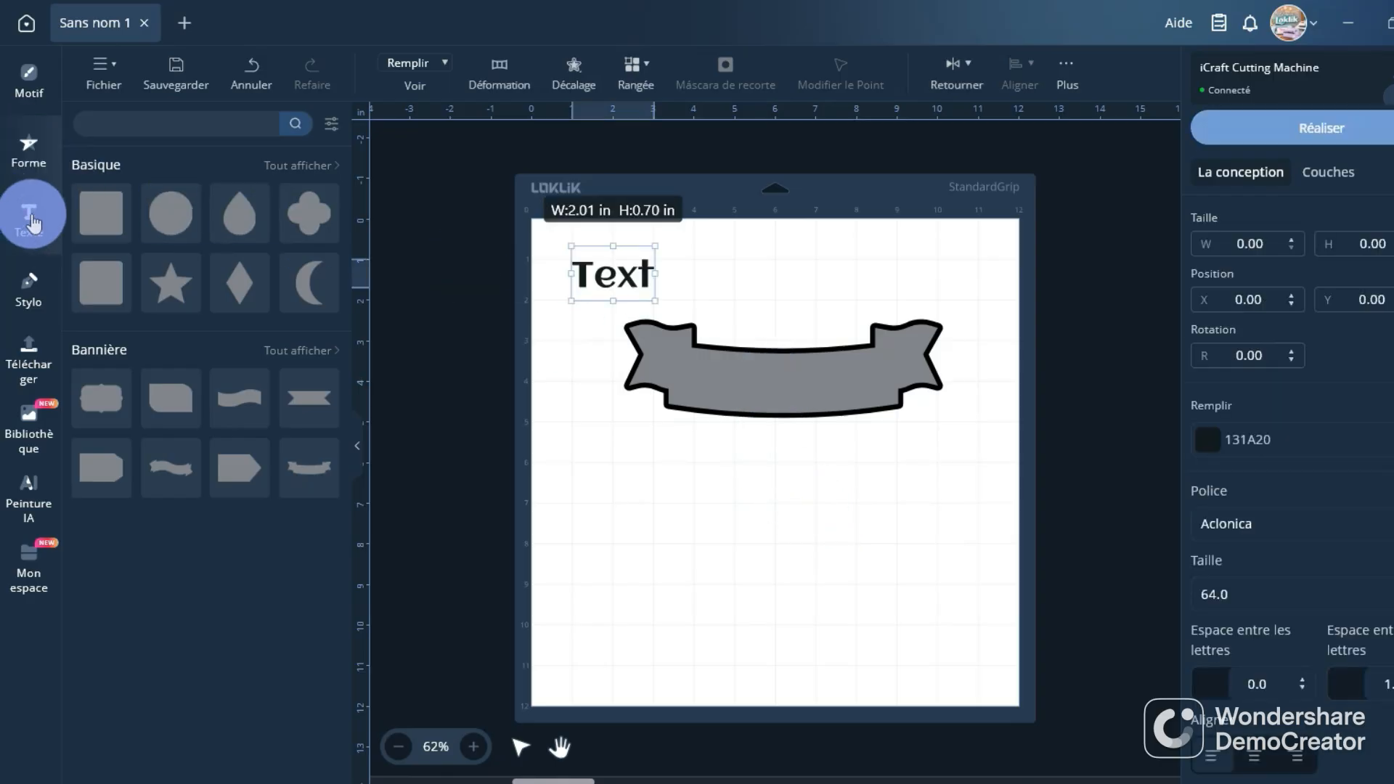
pyautogui.doubleClick(647, 277)
pyautogui.press('BackSpace')
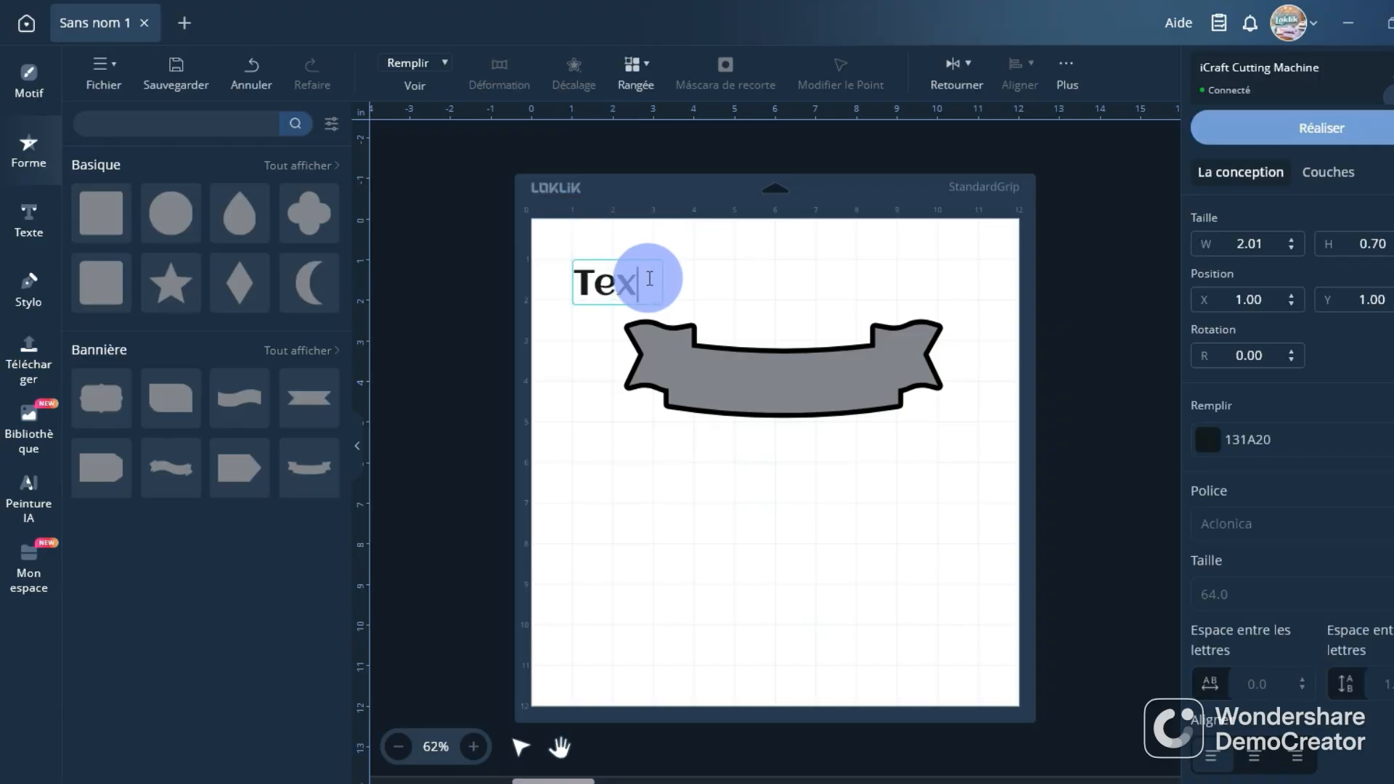
pyautogui.press('BackSpace')
pyautogui.press('BackSpace')
pyautogui.press('BackSpace')
pyautogui.write('LOKL')
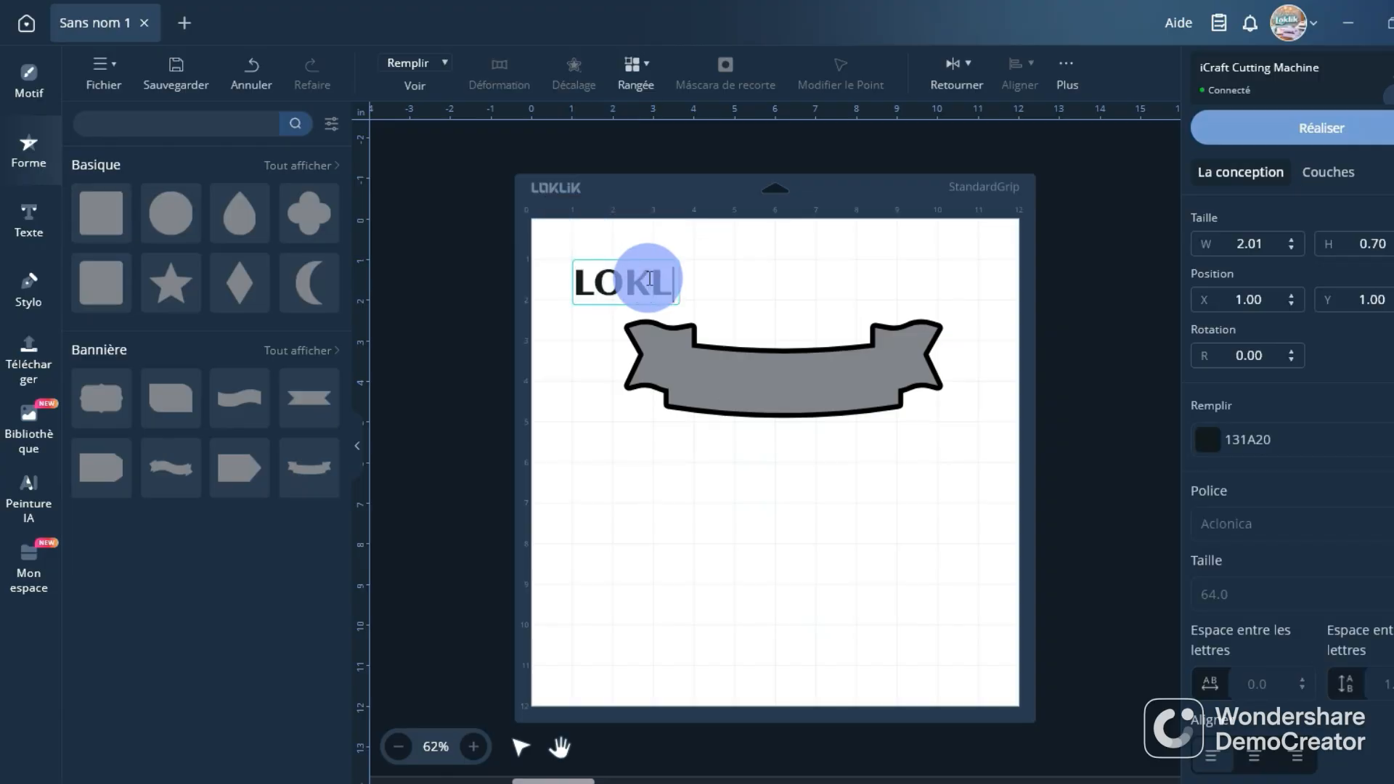
pyautogui.write('IK')
pyautogui.click(678, 442)
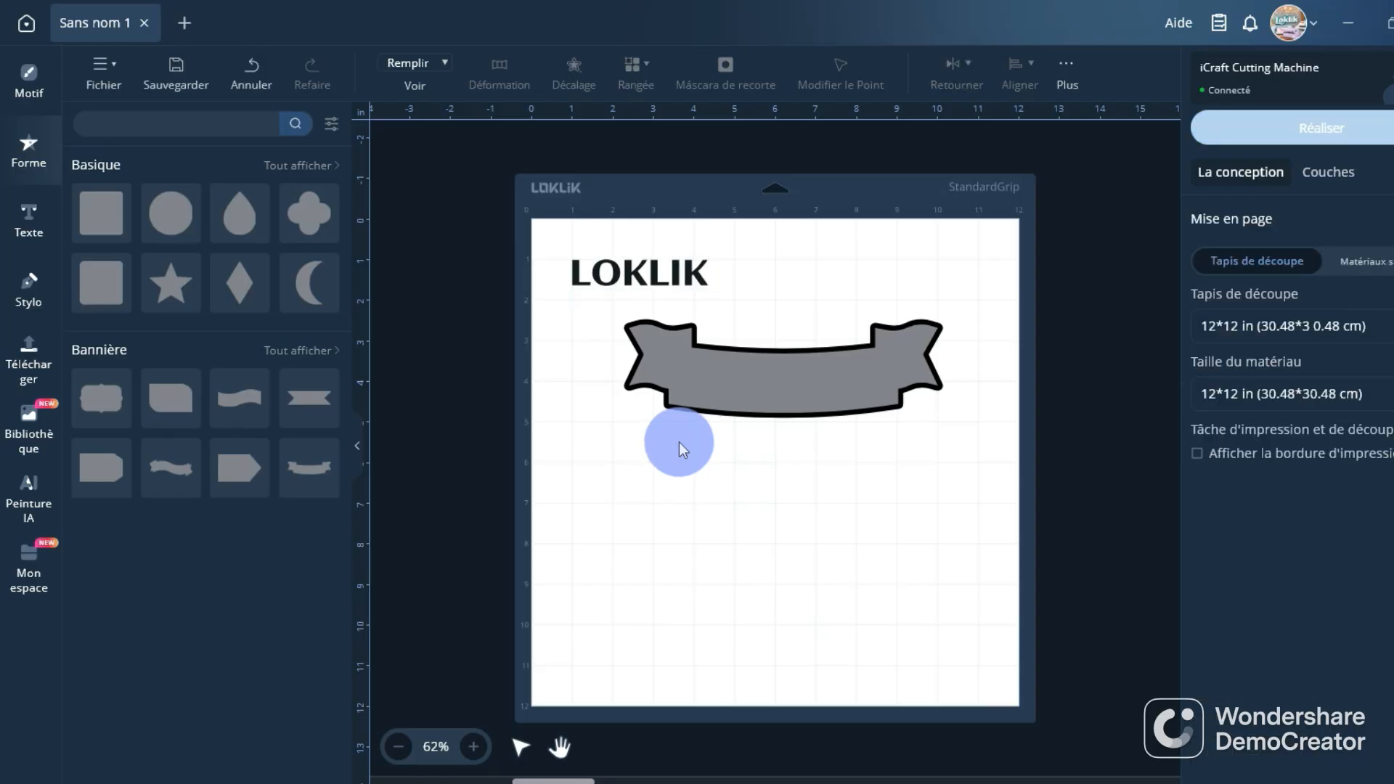
# Set the fill colour of the LOKLIK text to black (000000)
pyautogui.click(667, 279)
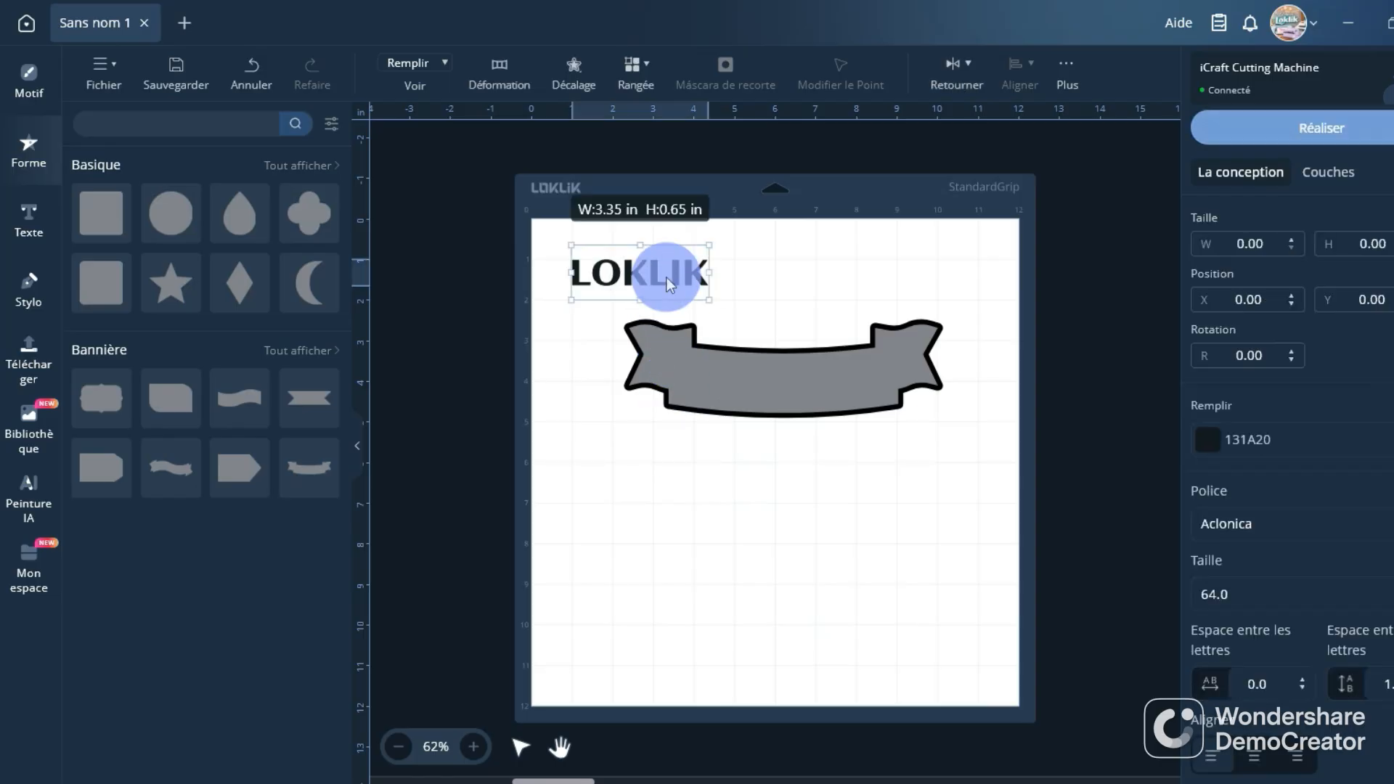
pyautogui.click(1211, 440)
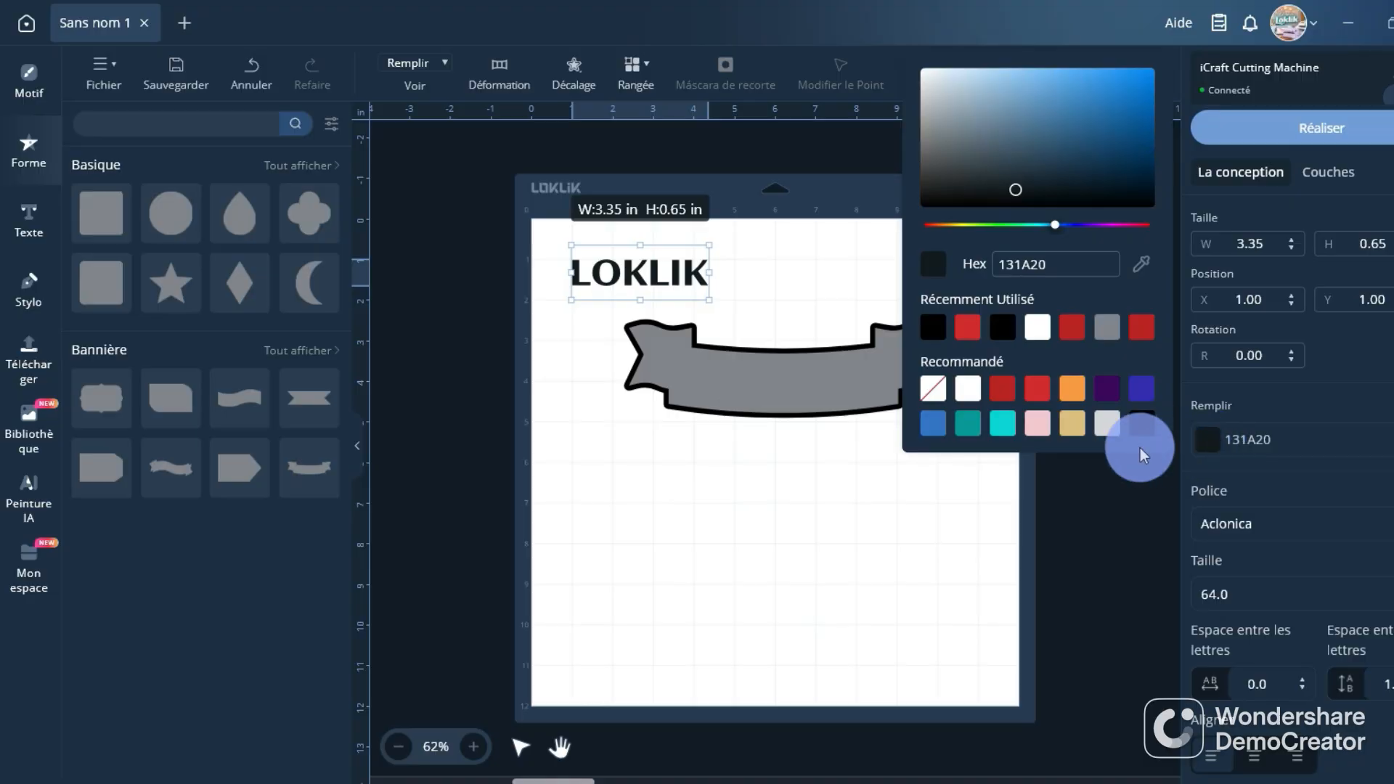
pyautogui.click(1146, 420)
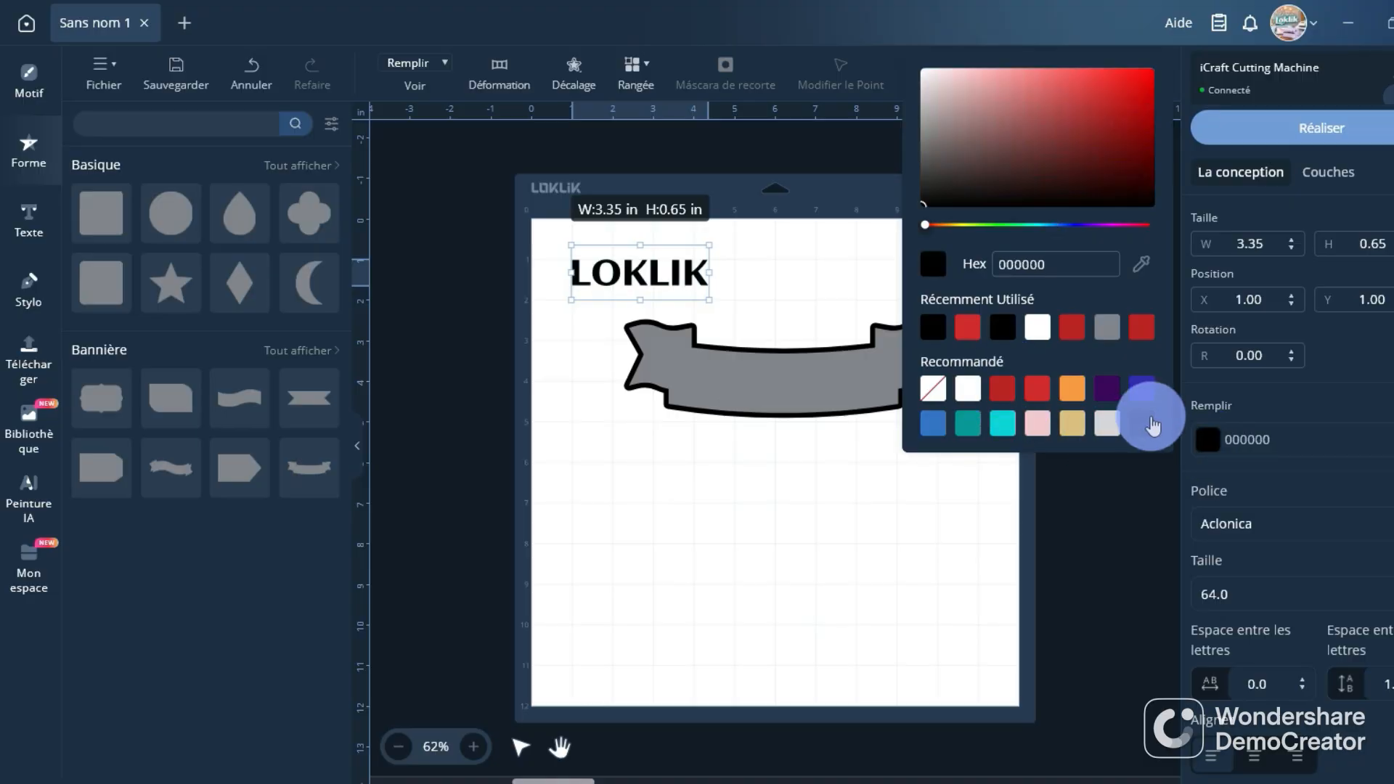
pyautogui.click(731, 418)
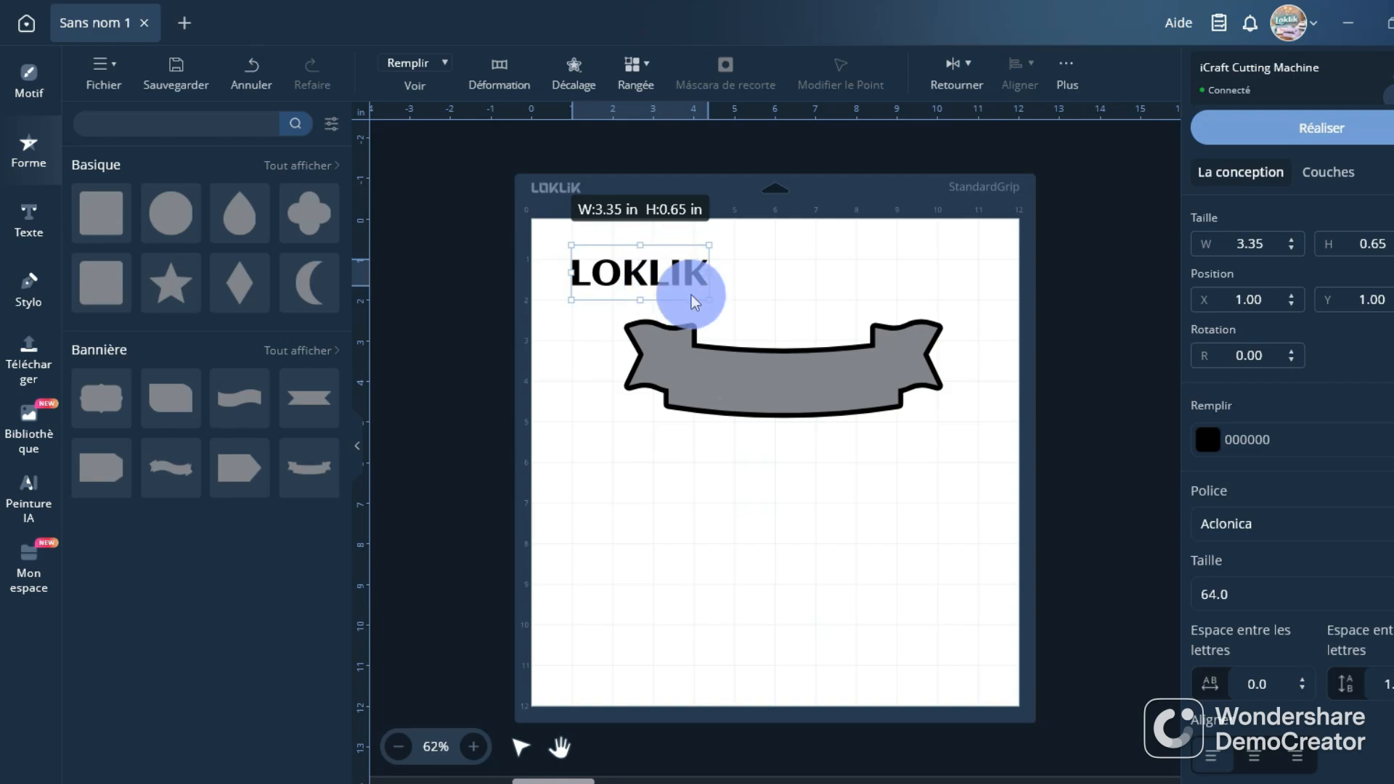
# Enlarge the LOKLIK text to about 4.18 by 0.81 in and centre it inside the ribbon banner
pyautogui.moveTo(691, 295); pyautogui.dragTo(825, 404)
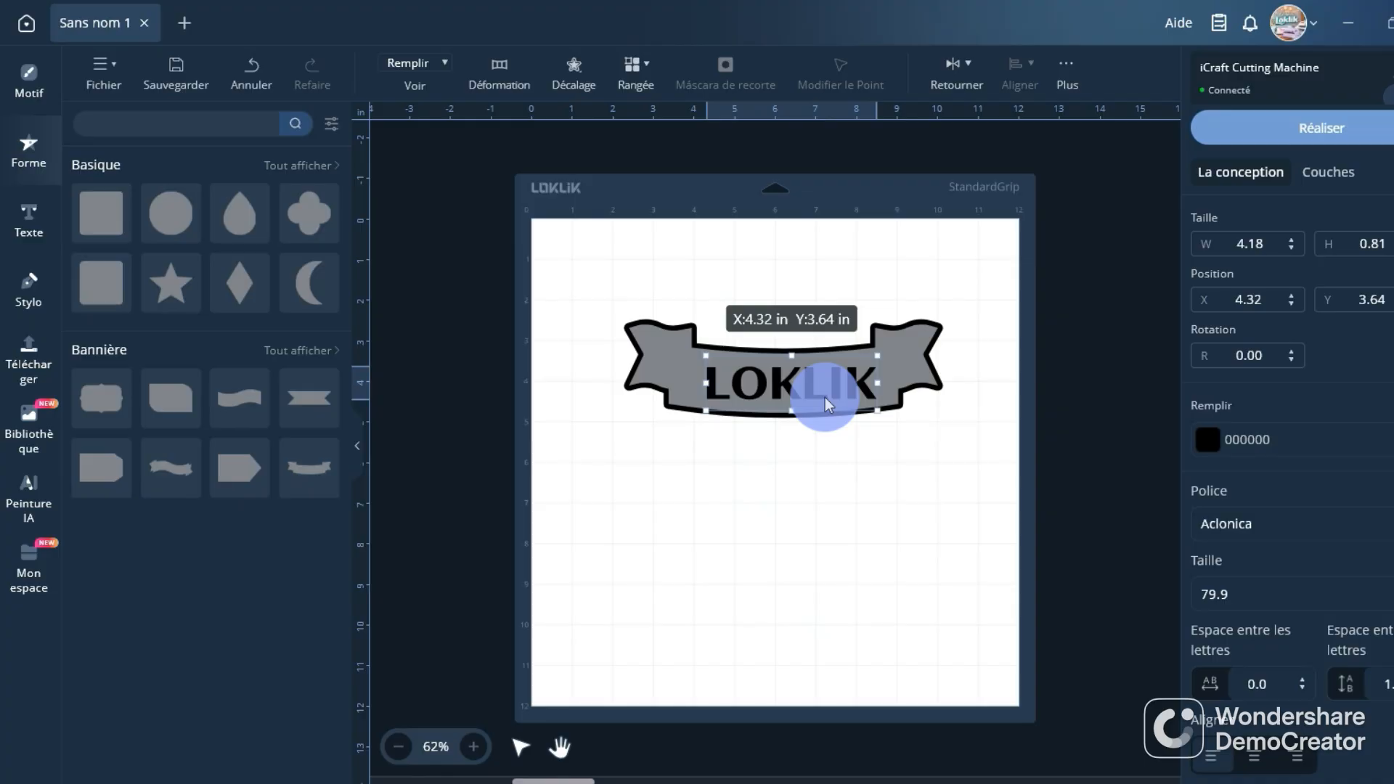
pyautogui.moveTo(825, 398); pyautogui.dragTo(818, 397)
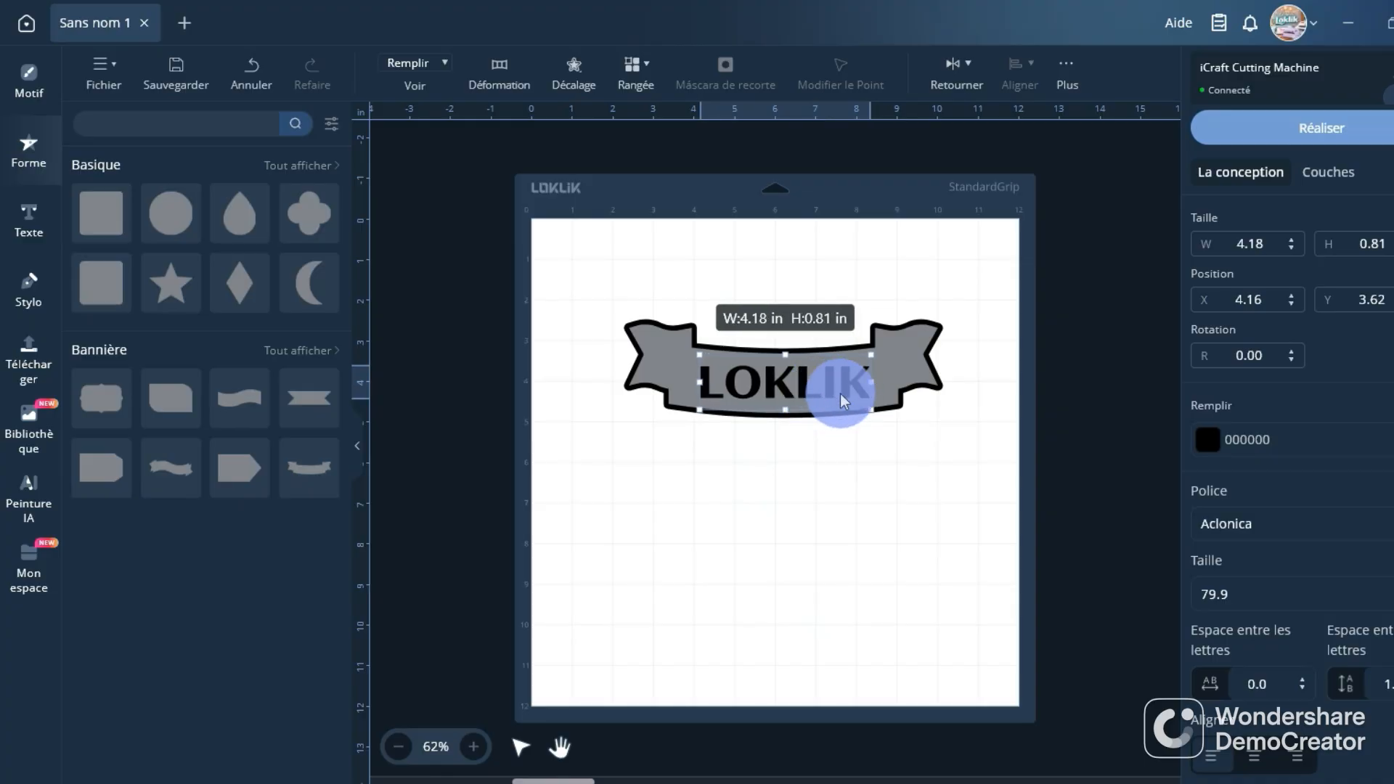
# Try deformation style 16 on the LOKLIK text, lowering its strength to 36
pyautogui.click(500, 89)
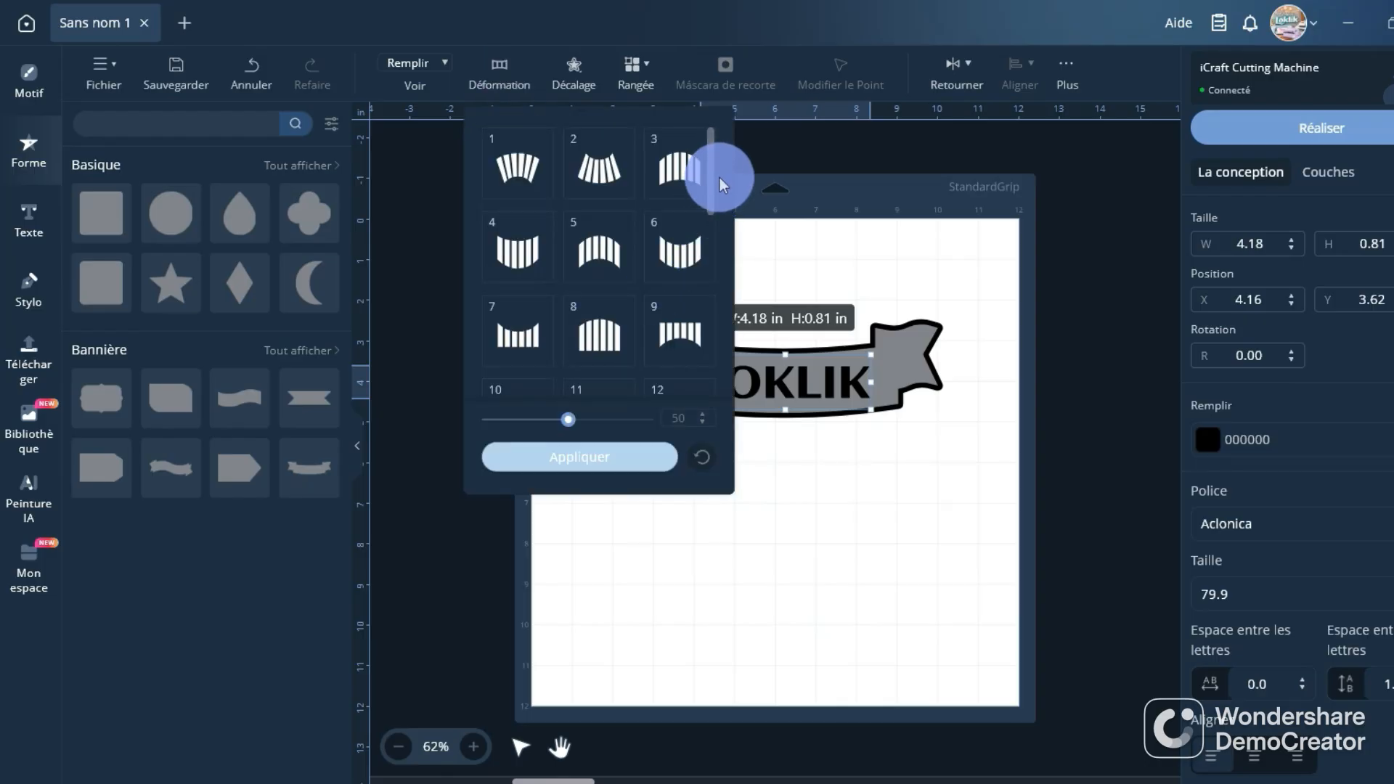
pyautogui.moveTo(710, 174); pyautogui.dragTo(707, 246)
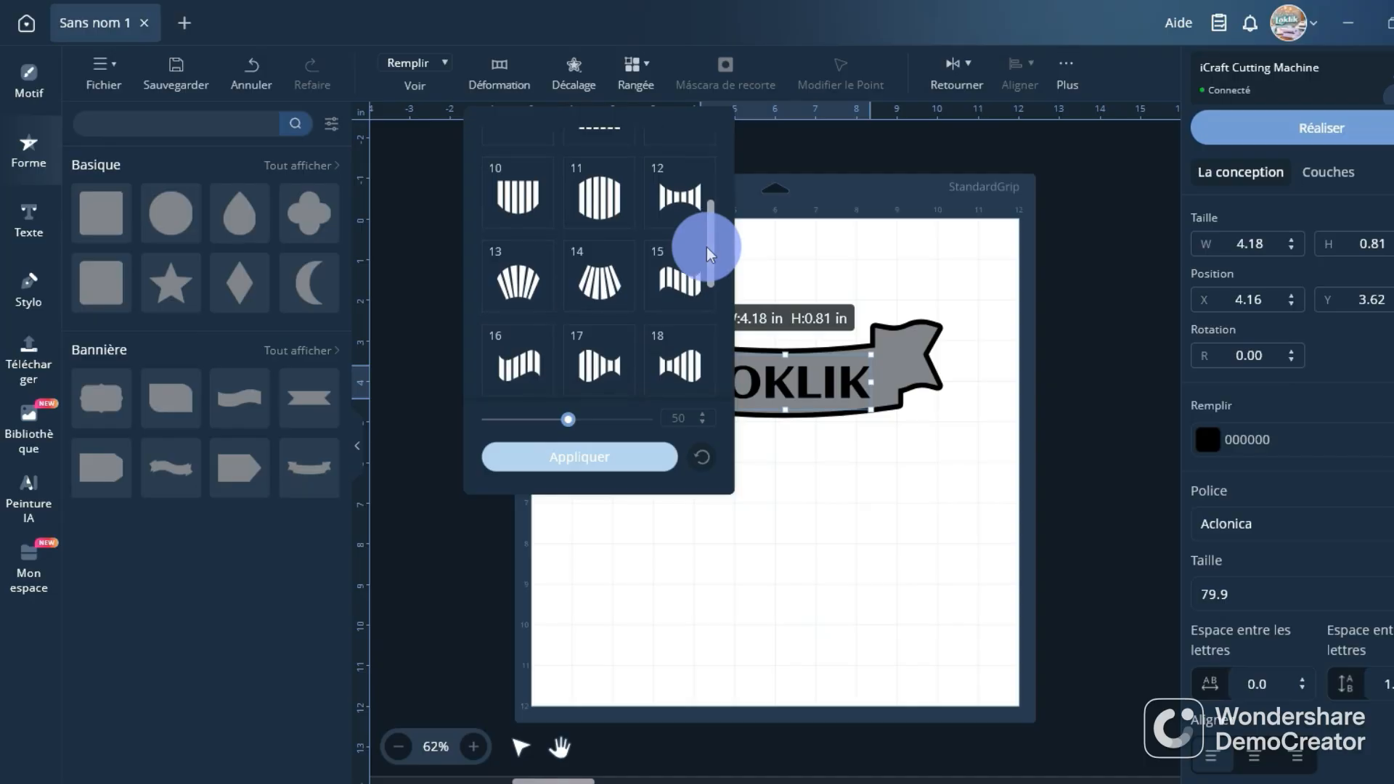
pyautogui.click(537, 378)
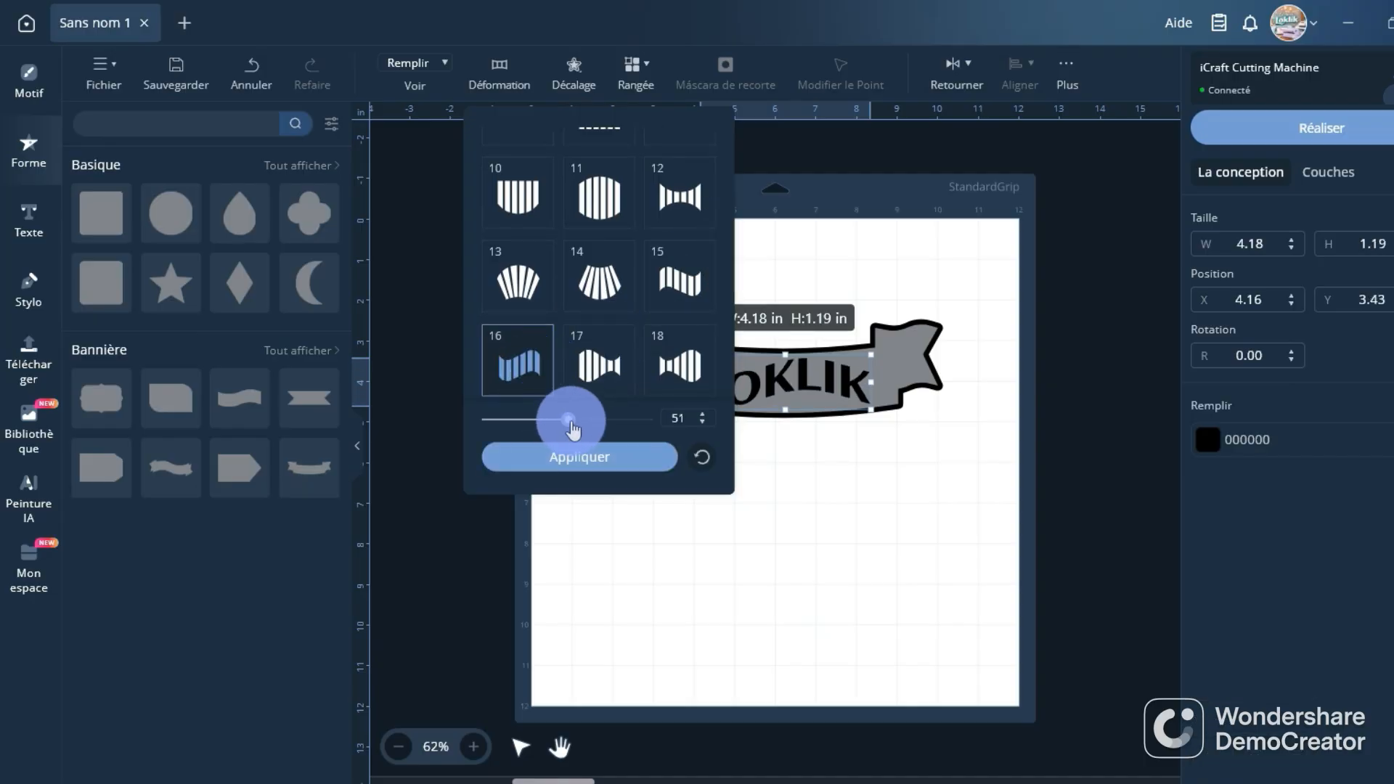
pyautogui.moveTo(577, 435)
pyautogui.mouseDown()
pyautogui.moveTo(606, 430)
pyautogui.moveTo(557, 435)
pyautogui.mouseUp()
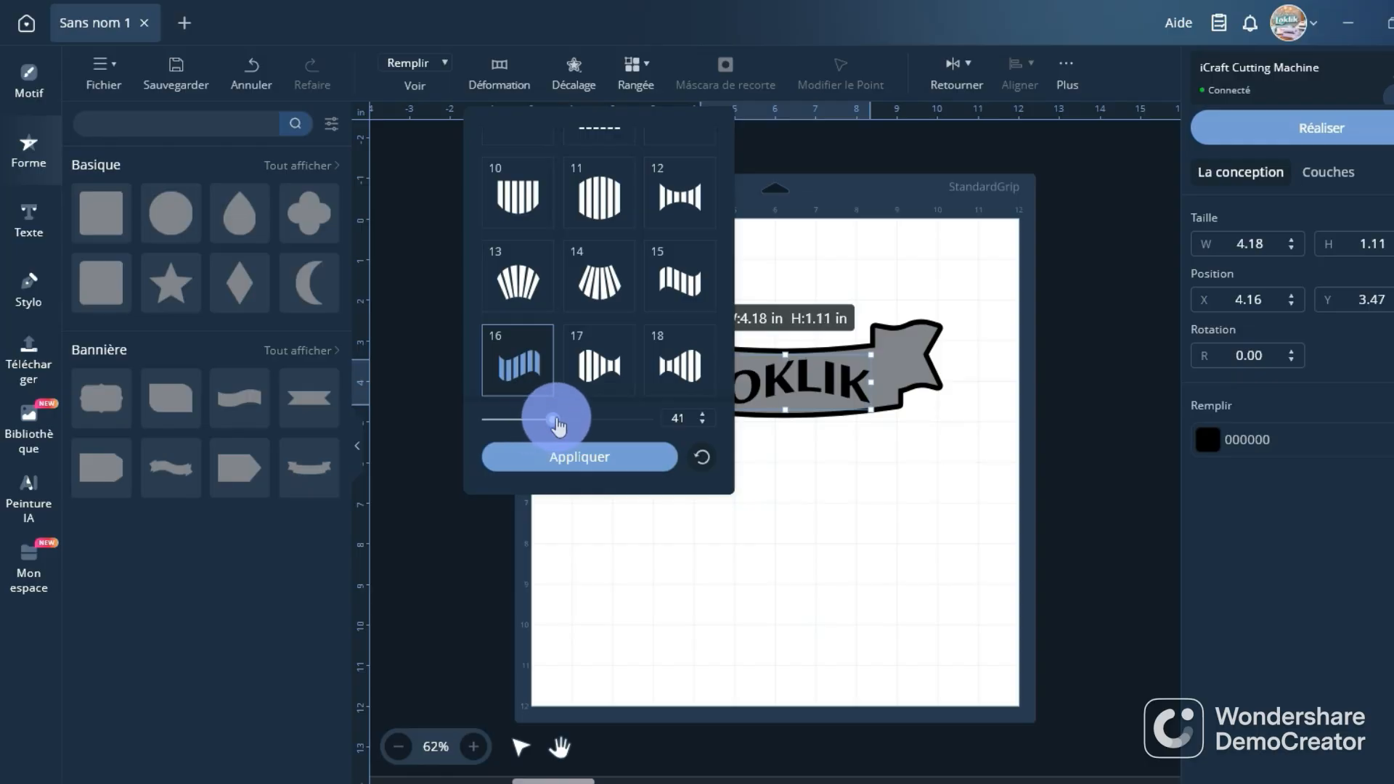
pyautogui.moveTo(558, 427); pyautogui.dragTo(545, 420)
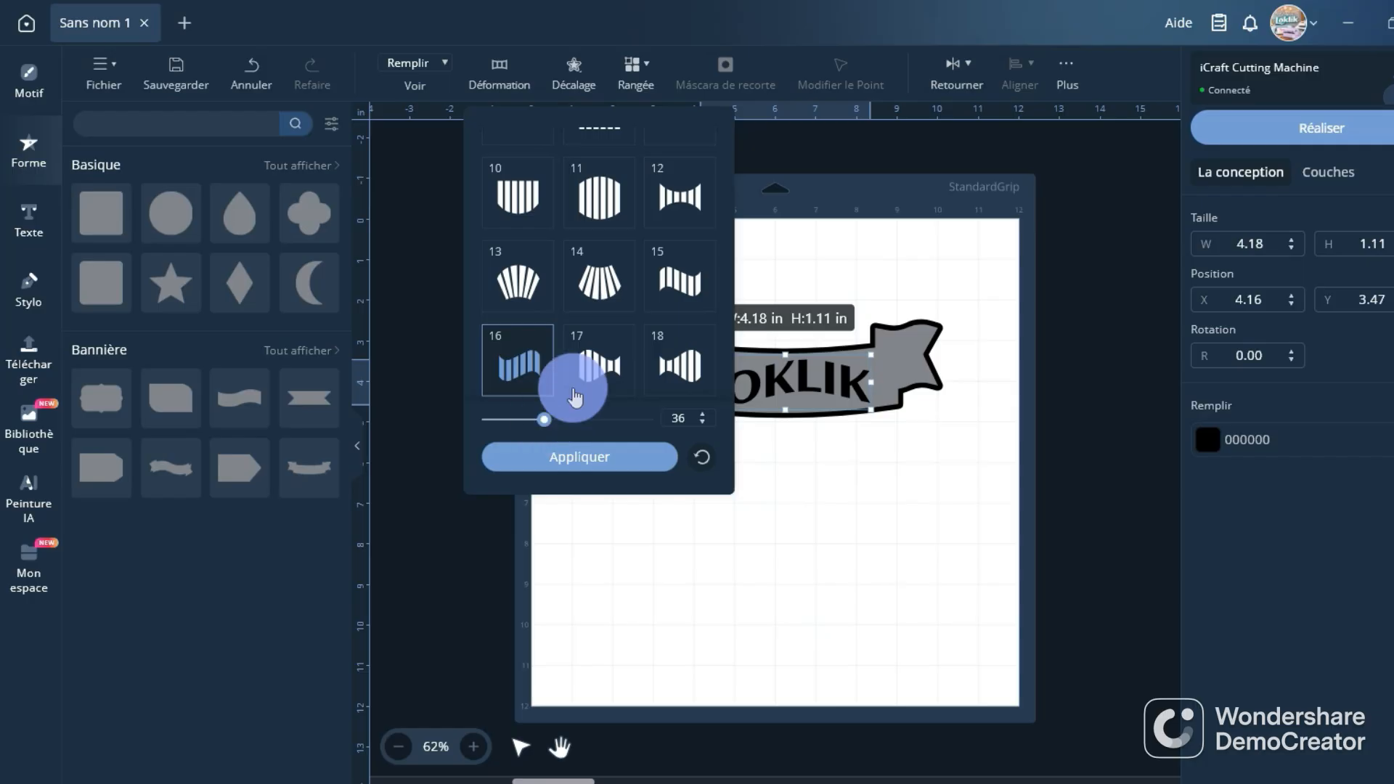
# Apply deformation style 14 at strength 50 to the LOKLIK text and move it to about X 4.38, Y 3.36 in inside the banner
pyautogui.click(592, 288)
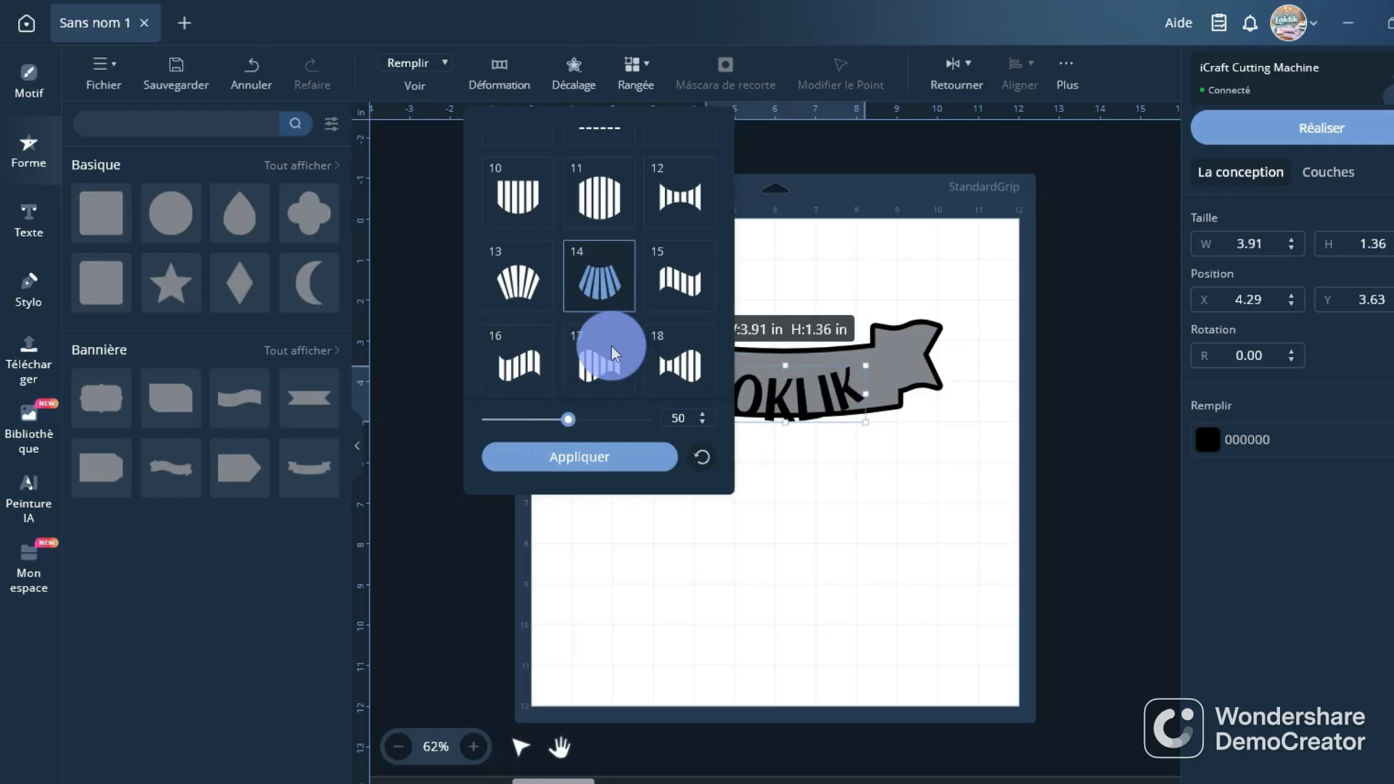
pyautogui.click(636, 459)
pyautogui.moveTo(805, 396); pyautogui.dragTo(809, 386)
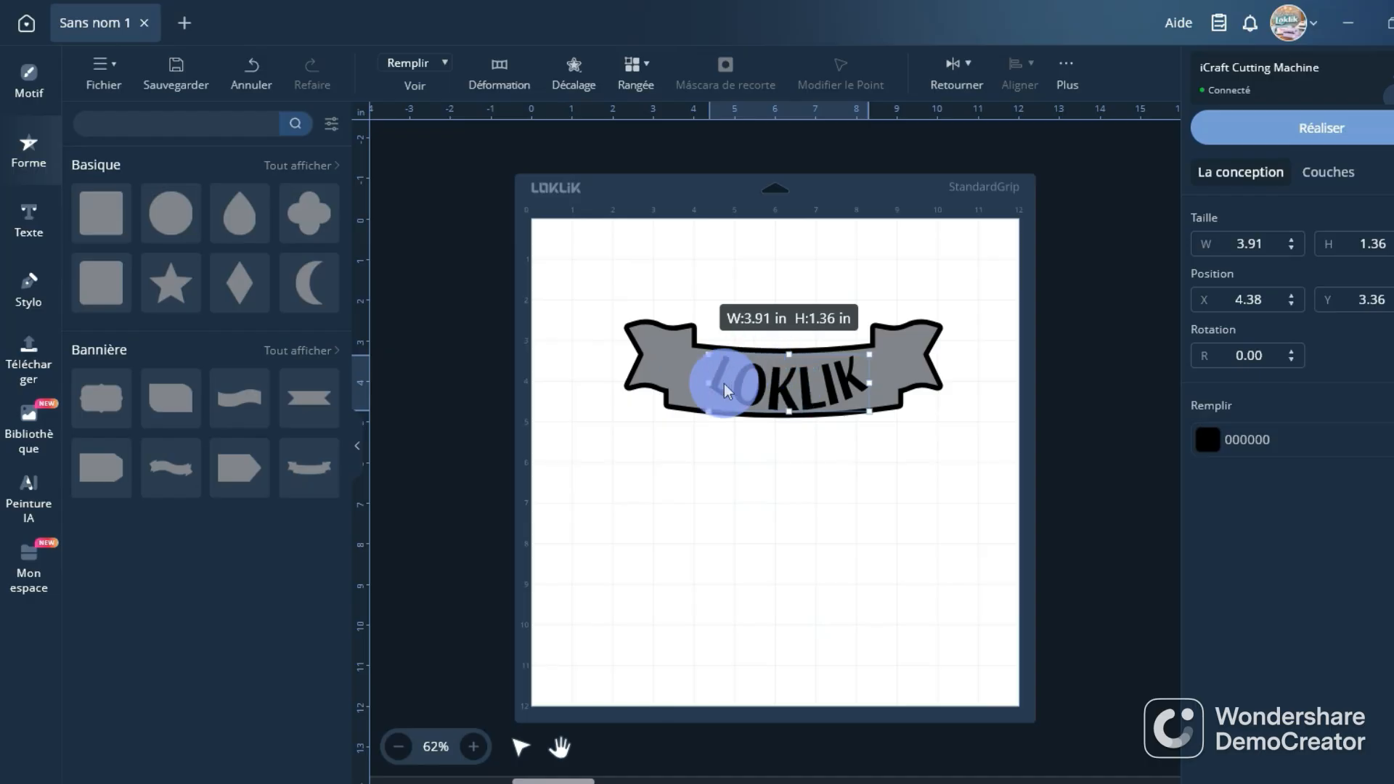
# Group the curved LOKLIK text with the ribbon banner
pyautogui.click(752, 369)
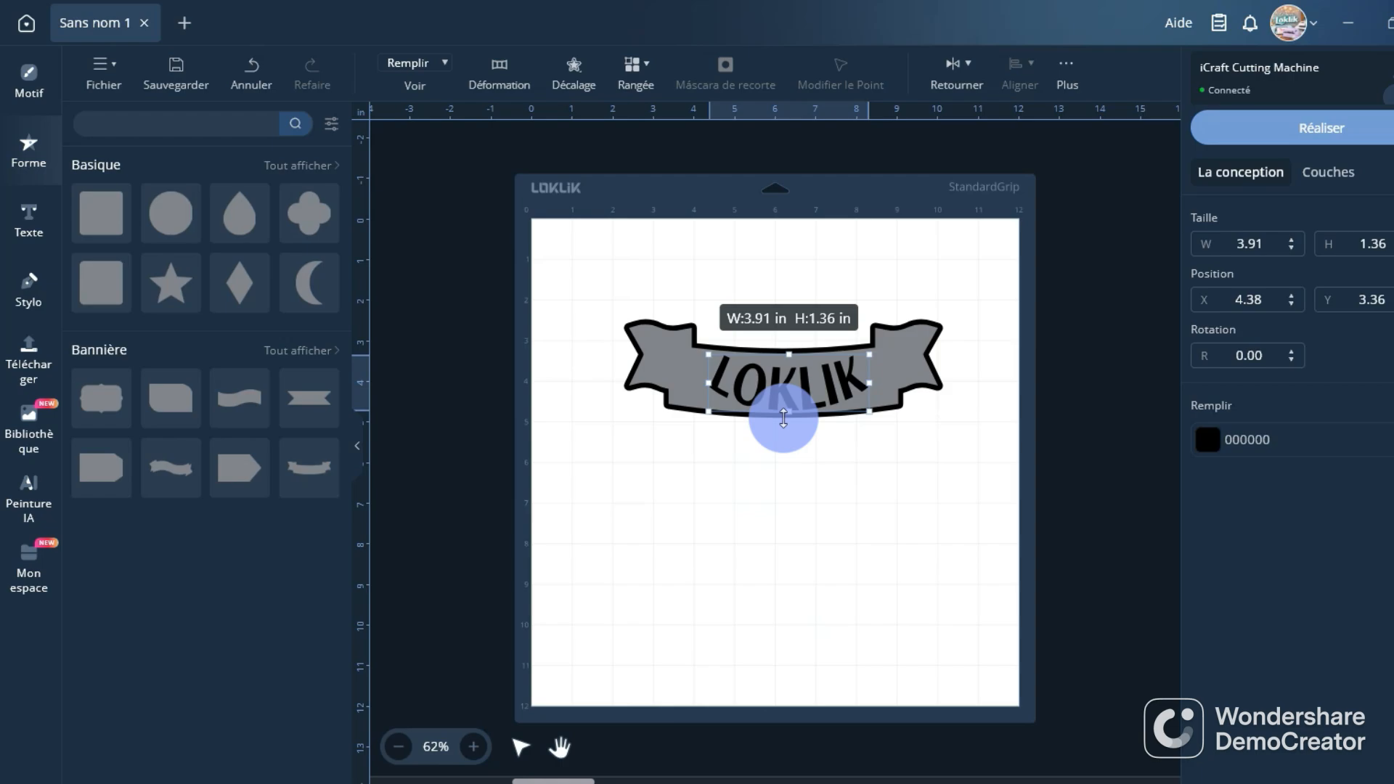
pyautogui.keyDown('shift'); pyautogui.click(916, 368); pyautogui.keyUp('shift')
pyautogui.rightClick(917, 368)
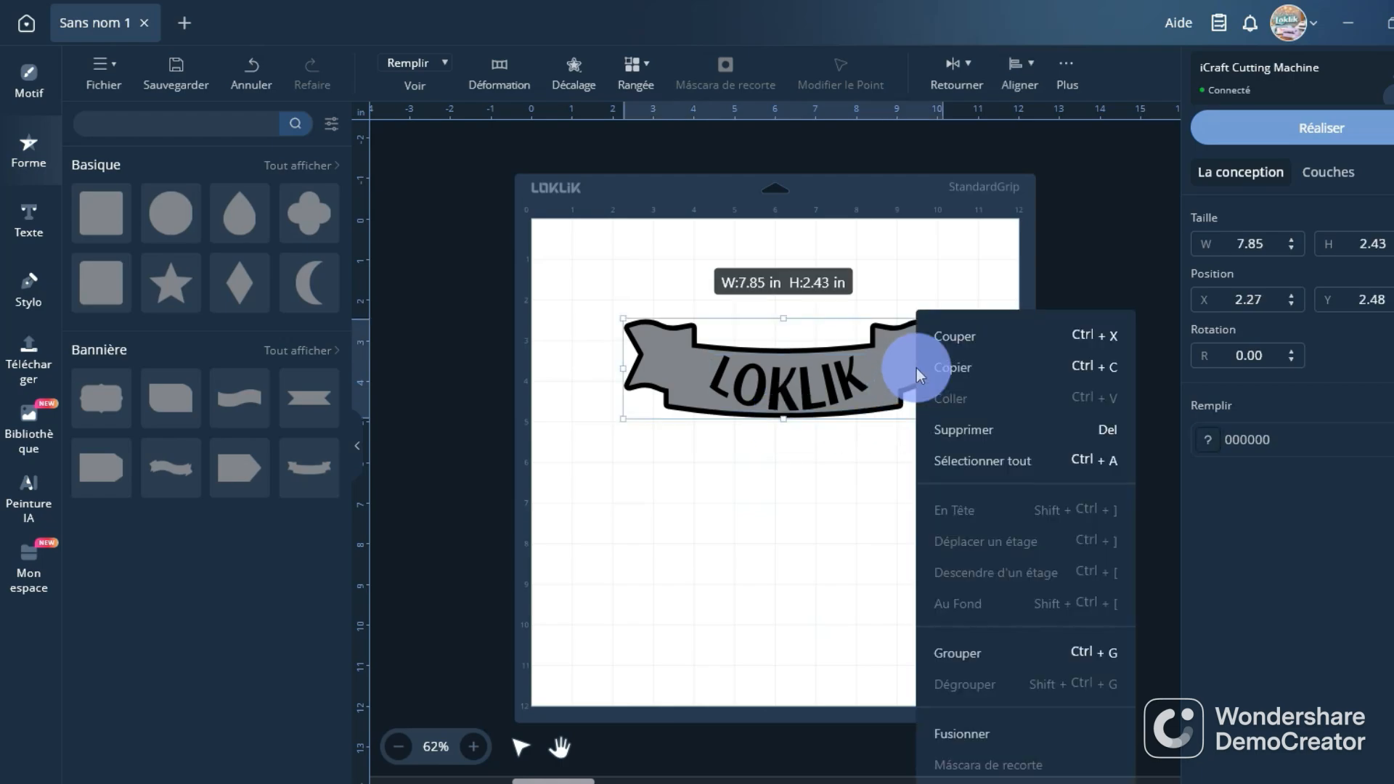
pyautogui.click(986, 657)
pyautogui.click(892, 541)
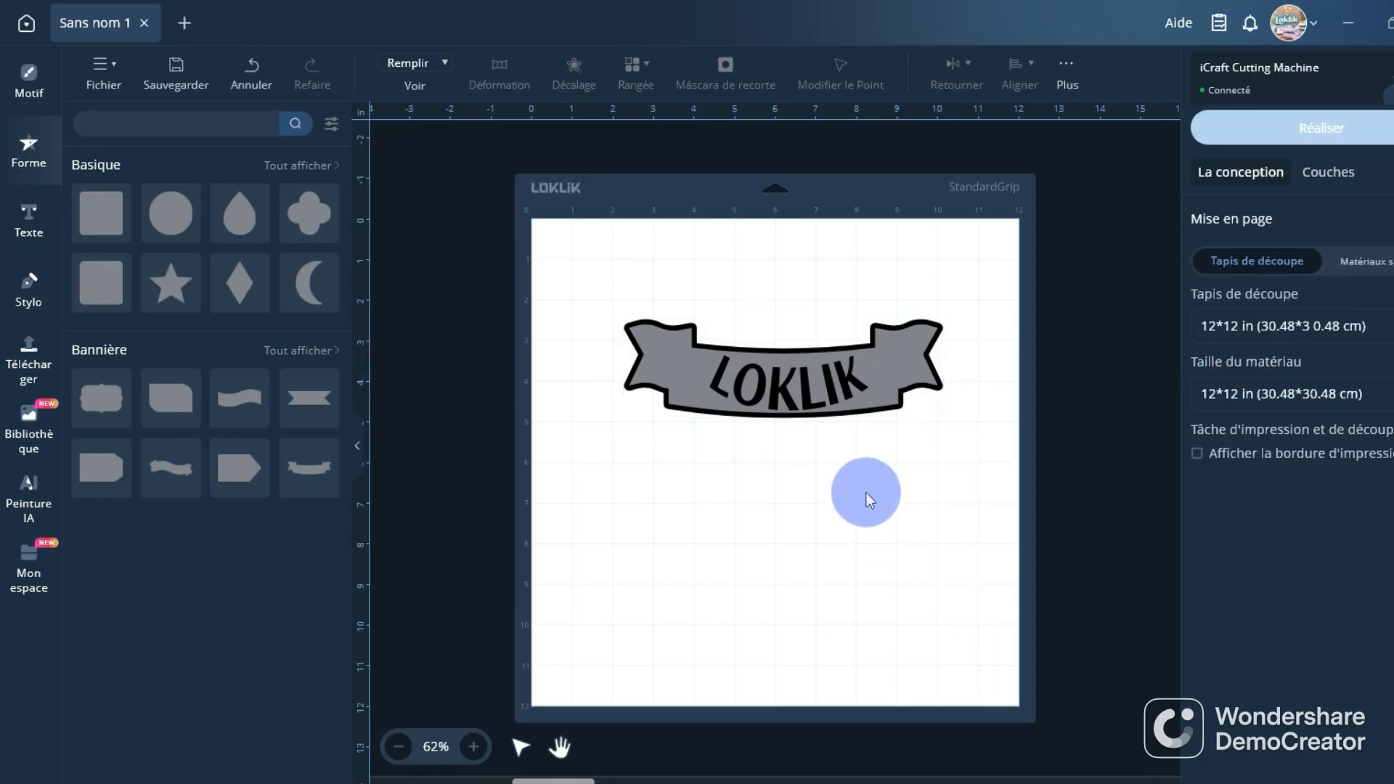
# Enlarge the LOKLIK banner group to about 8.00 by 2.48 in and place it at about X 2.16, Y 0.85 in
pyautogui.moveTo(819, 421); pyautogui.dragTo(809, 374)
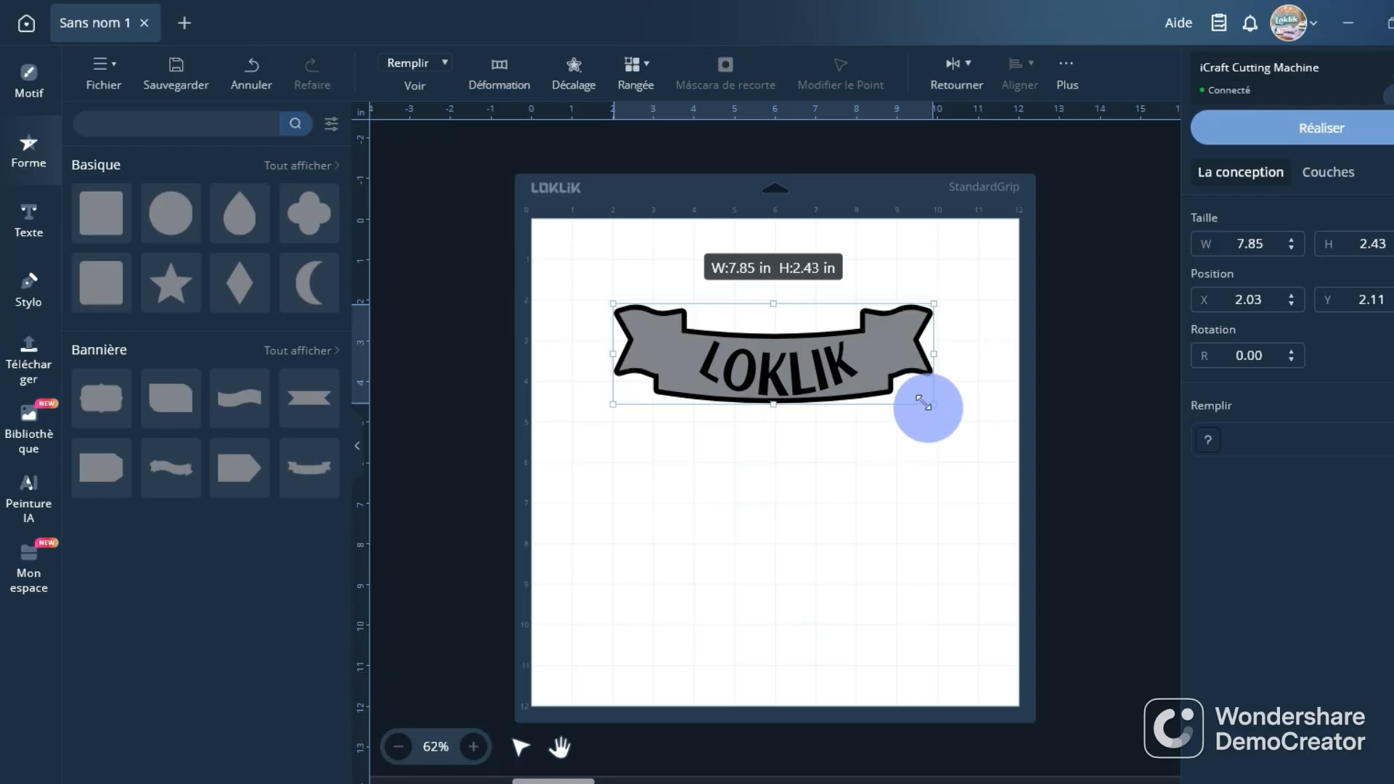
pyautogui.moveTo(929, 402); pyautogui.dragTo(940, 405)
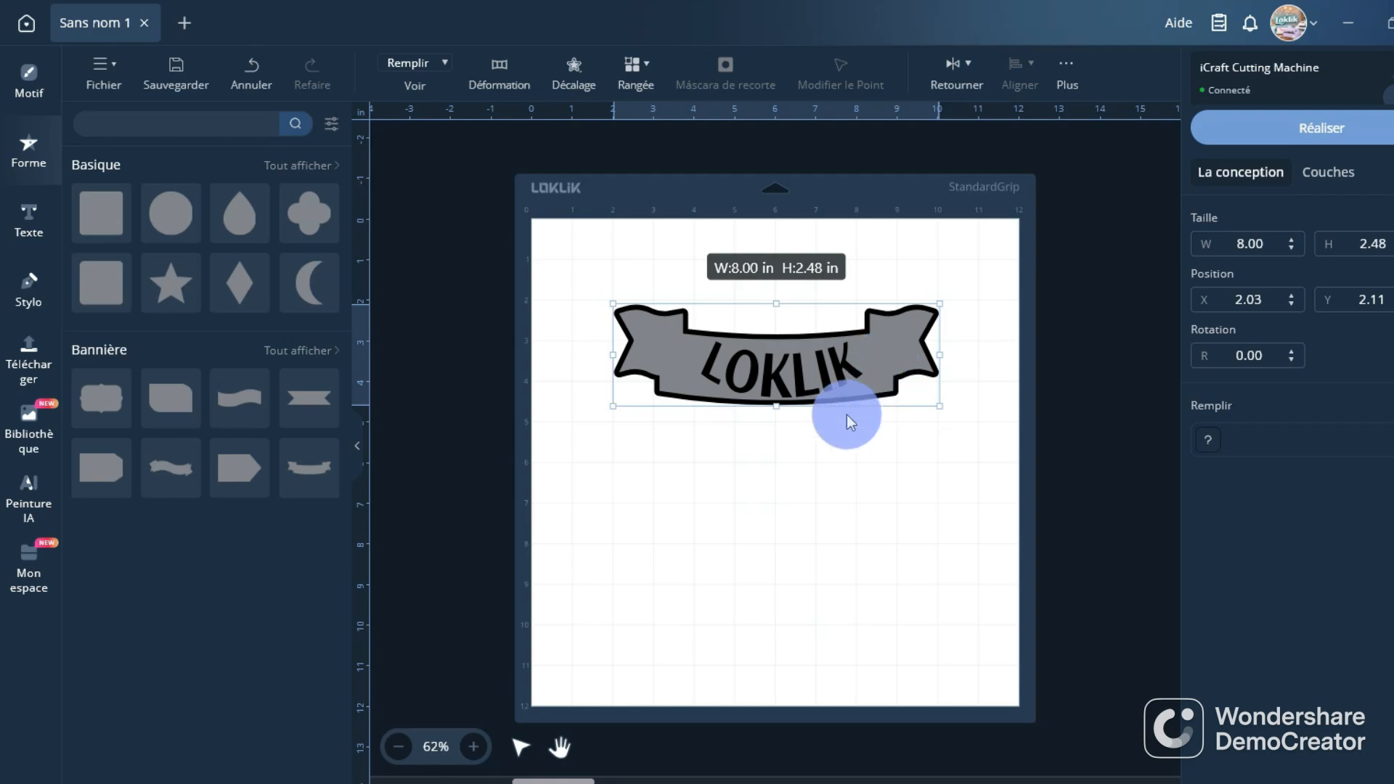
pyautogui.moveTo(785, 380); pyautogui.dragTo(788, 324)
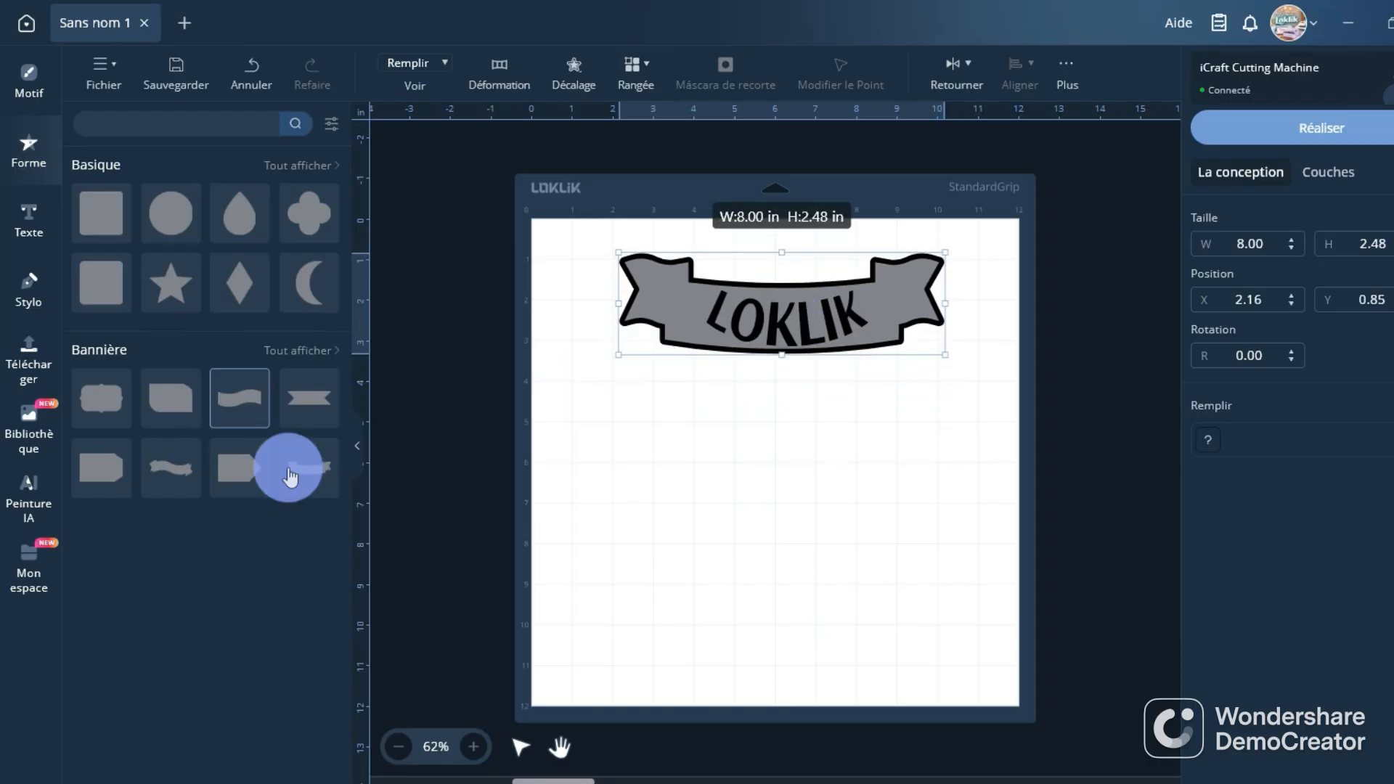
# Add a wavy banner shape at about X 5.47, Y 1.99 in and move the LOKLIK group to about X 3.40, Y 5.41 in
pyautogui.moveTo(251, 367); pyautogui.dragTo(705, 488)
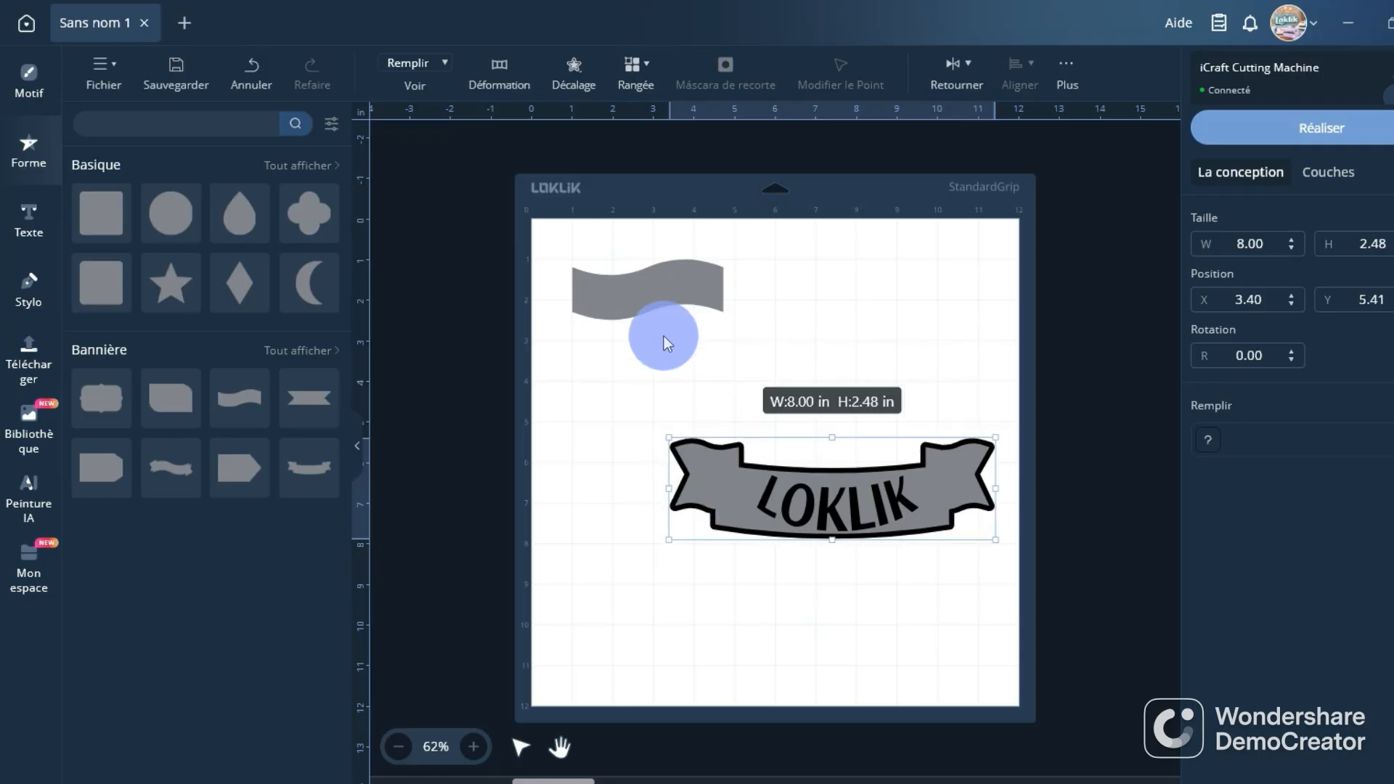
pyautogui.moveTo(664, 295); pyautogui.dragTo(846, 334)
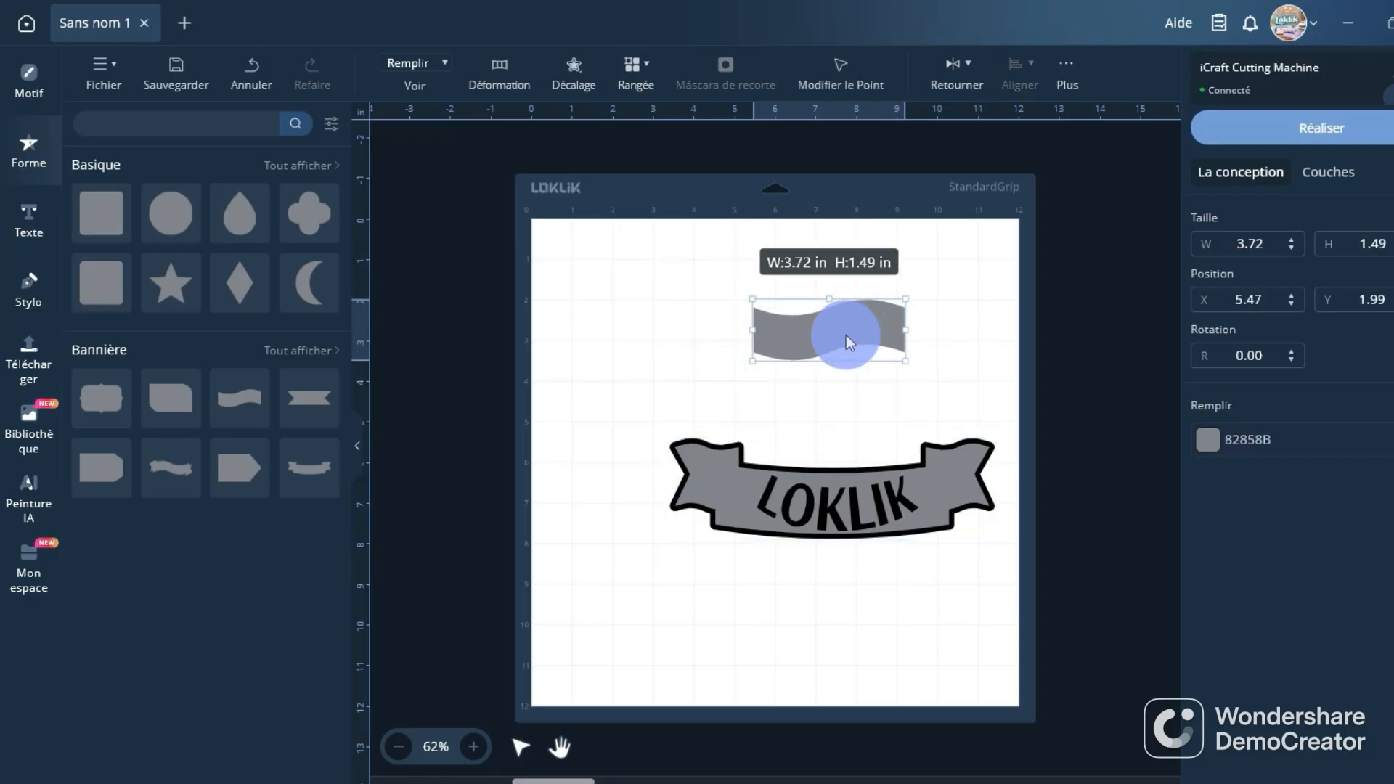
# Set the fill colour of the wavy banner to black (000000)
pyautogui.click(1208, 440)
pyautogui.click(1145, 429)
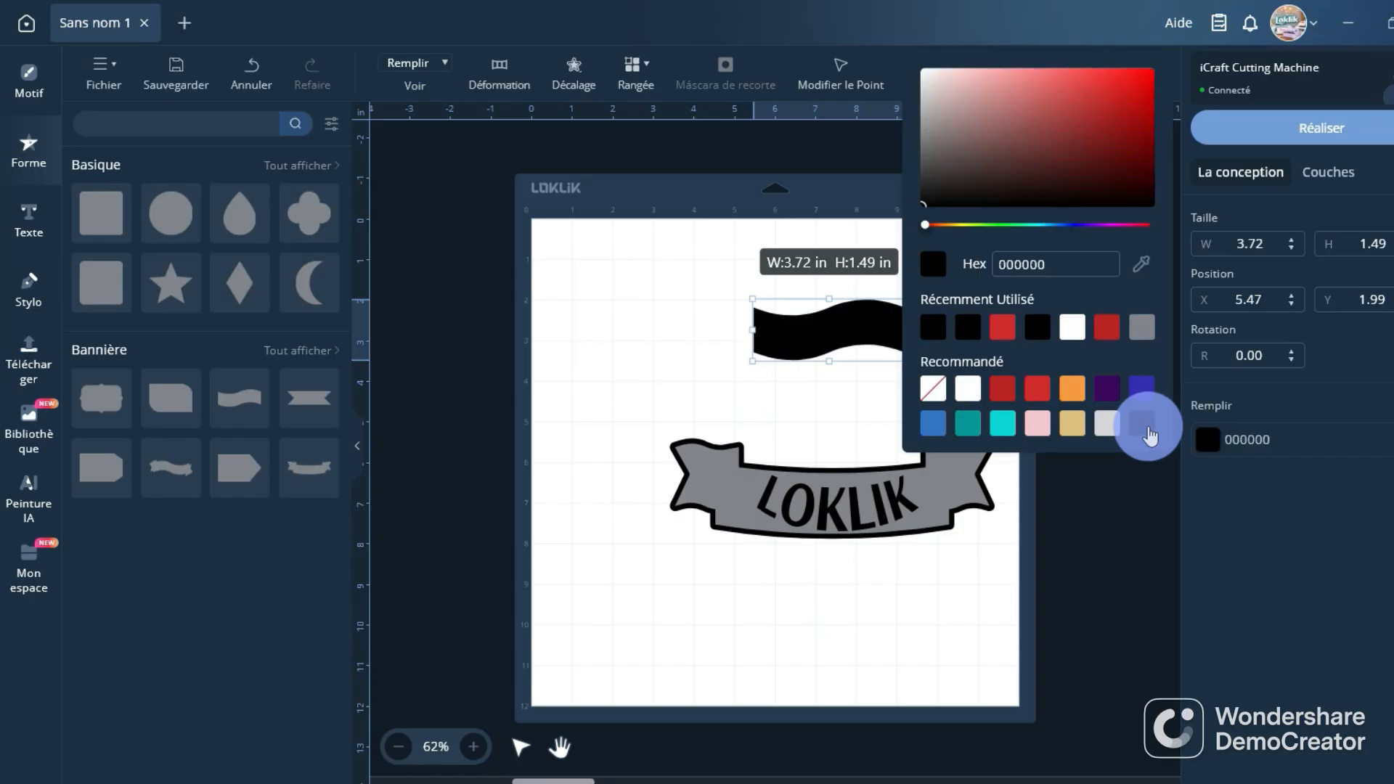
pyautogui.click(816, 398)
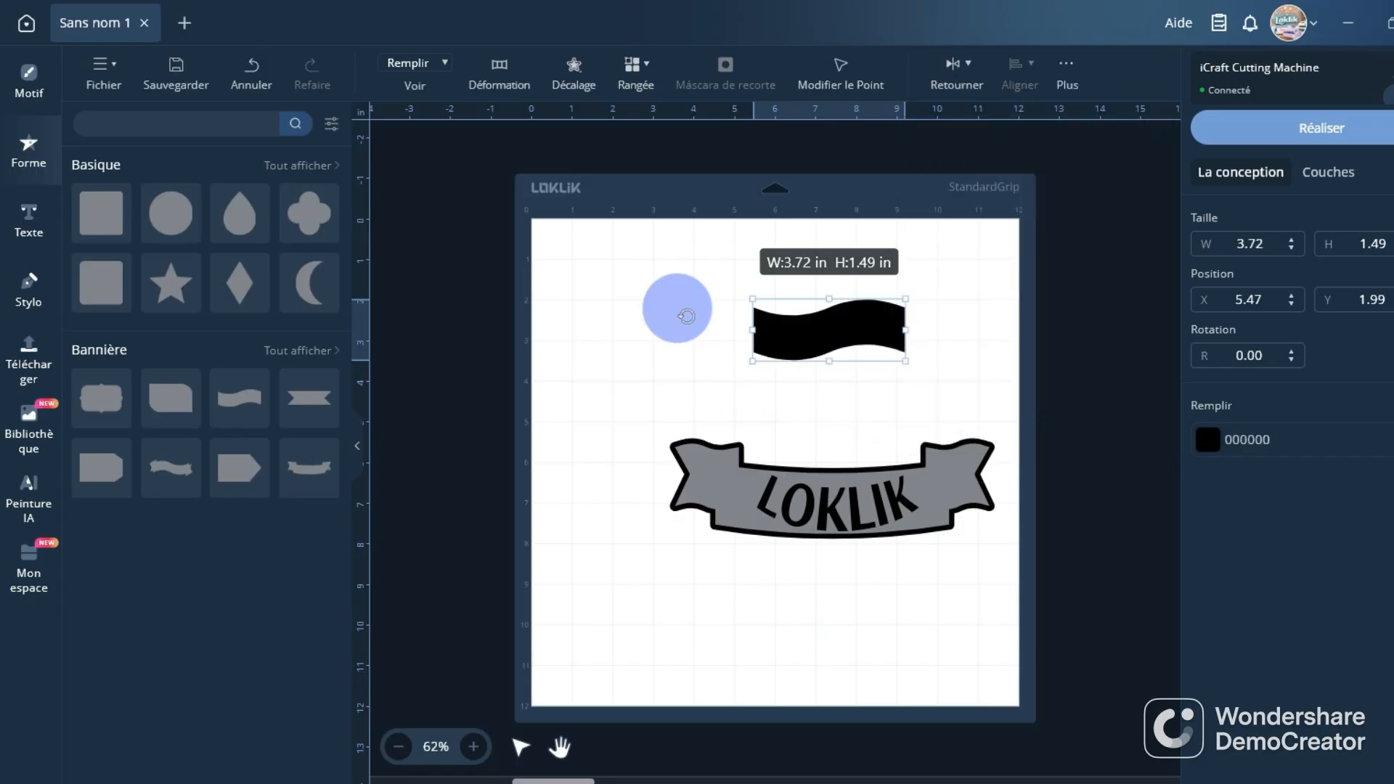
# Apply an external offset of 4.4 mm with round corners to the black wavy banner
pyautogui.click(575, 87)
pyautogui.moveTo(566, 200); pyautogui.dragTo(605, 206)
pyautogui.click(752, 293)
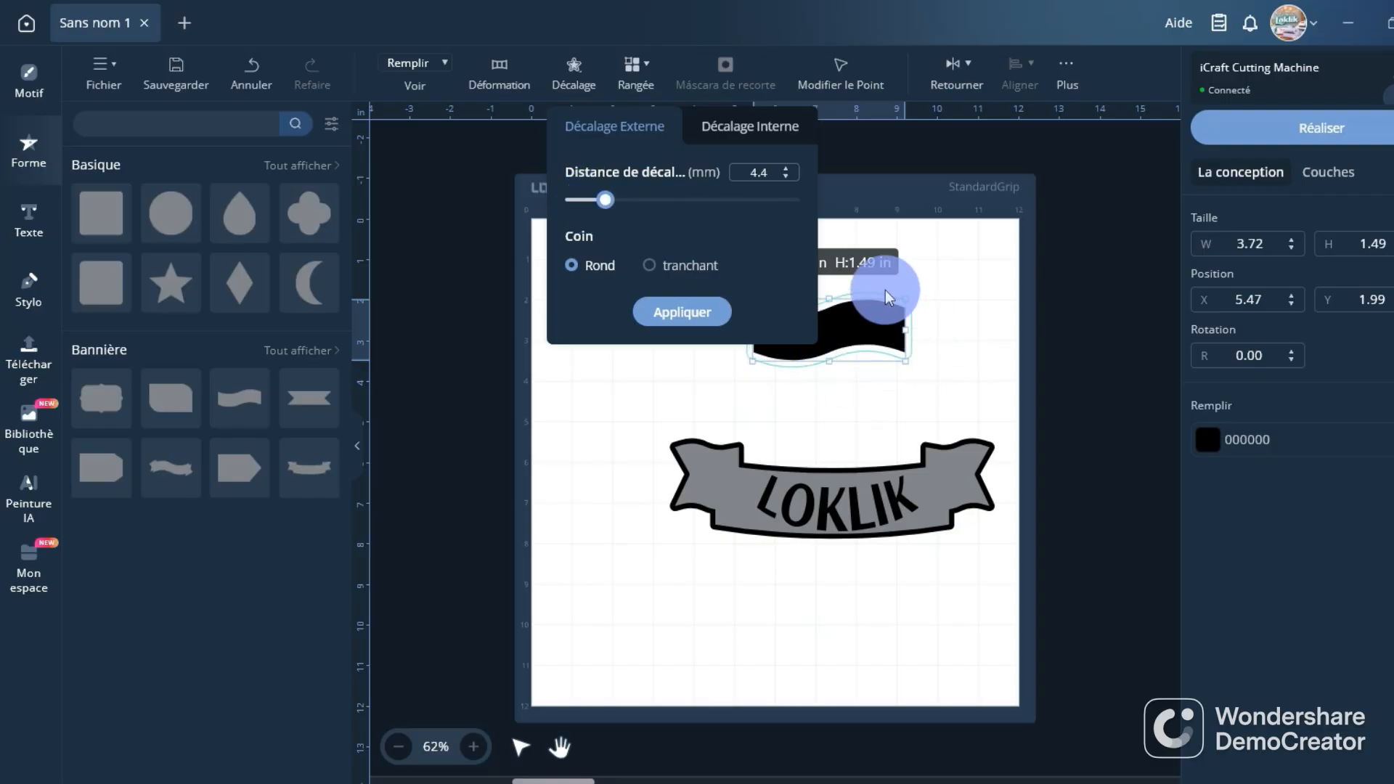
pyautogui.click(686, 318)
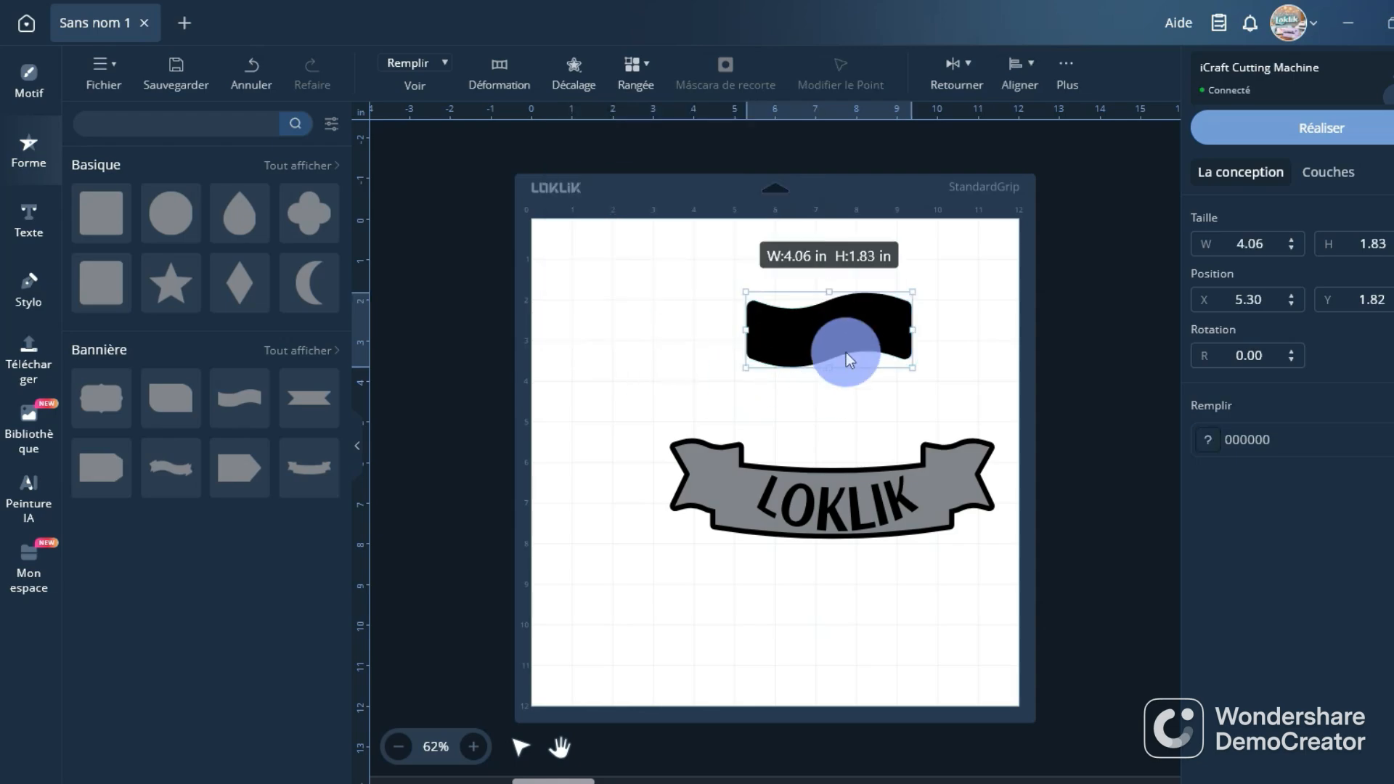
# Add a default text object filled with black (000000) and place it above the wavy banner at about X 5.96, Y 0.86 in
pyautogui.click(26, 214)
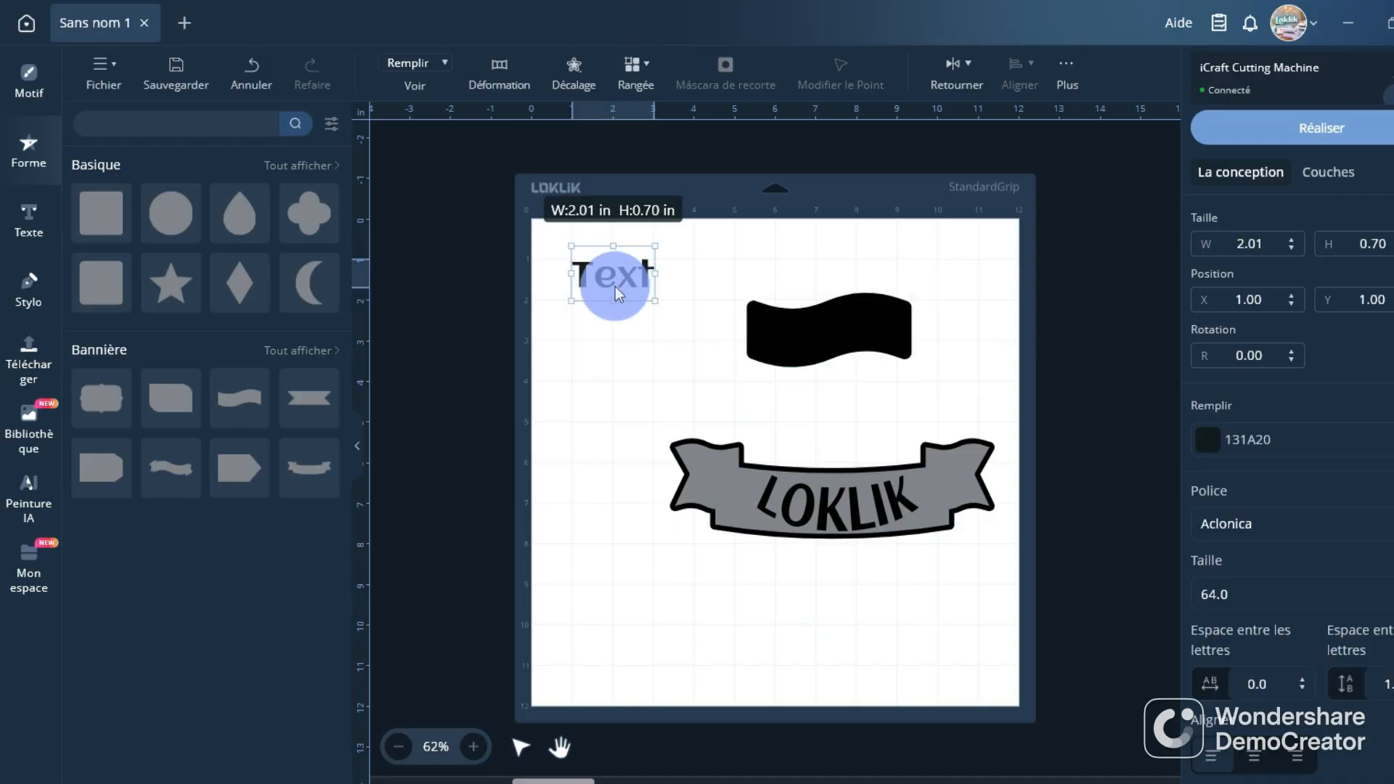
pyautogui.click(1216, 447)
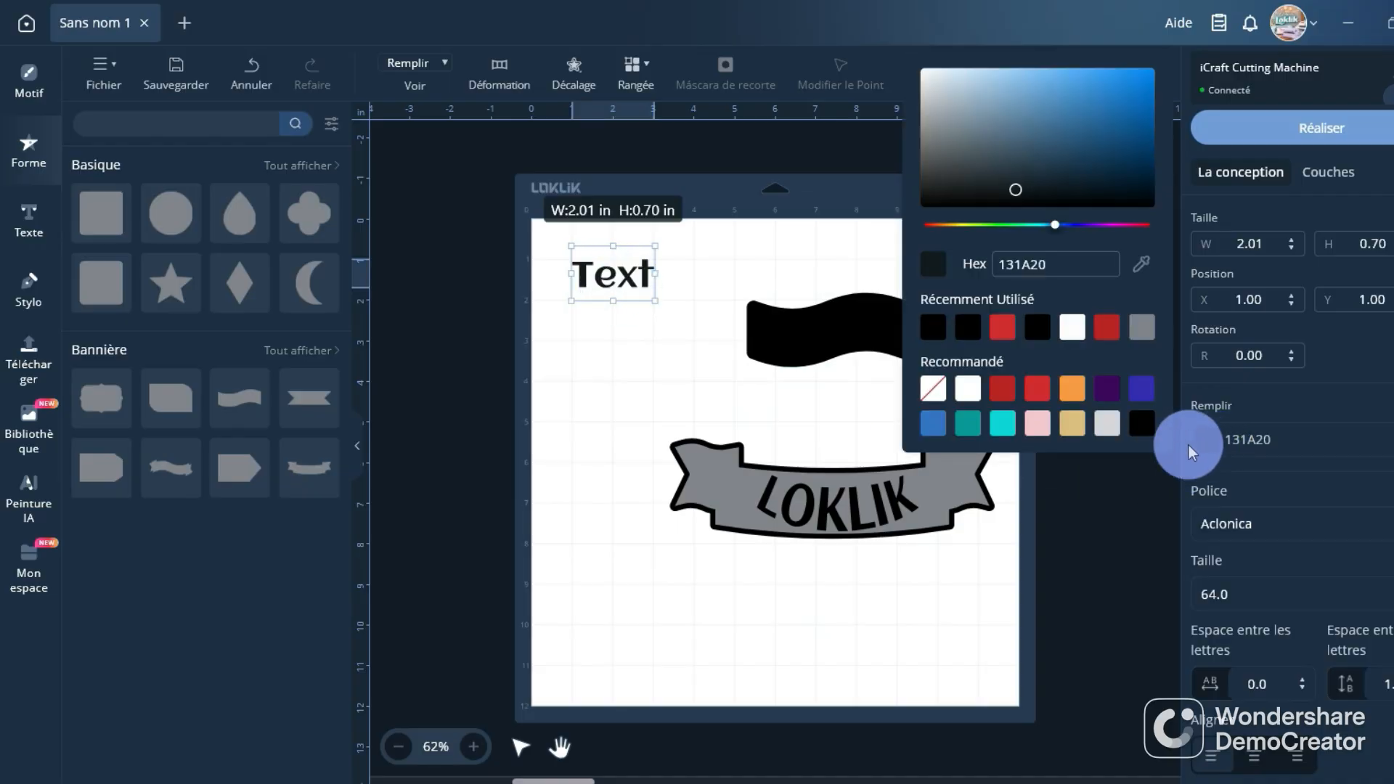
pyautogui.click(1148, 428)
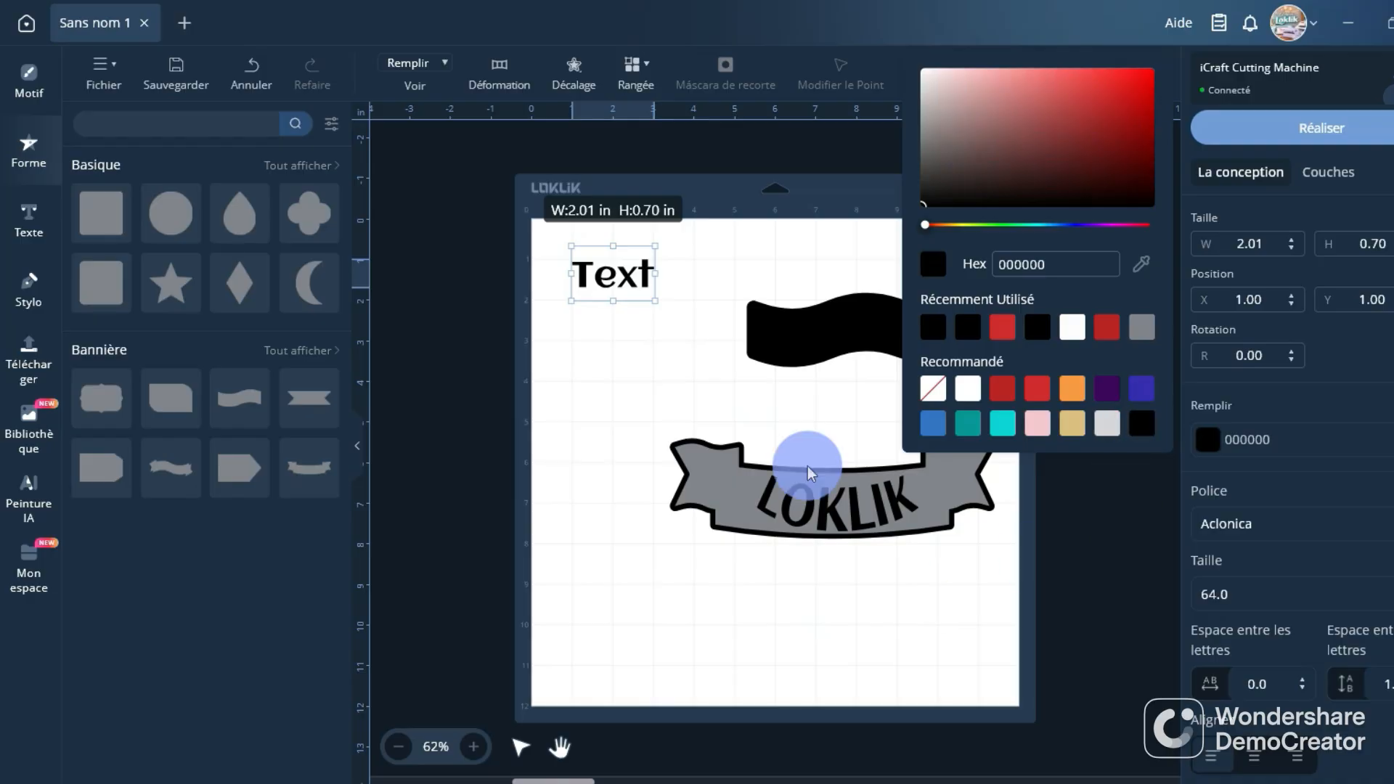
pyautogui.click(706, 365)
pyautogui.moveTo(656, 291); pyautogui.dragTo(832, 272)
# Recolour the new text red (CF2B2C) and centre it on the wavy banner at about X 6.28, Y 2.38 in
pyautogui.click(1200, 443)
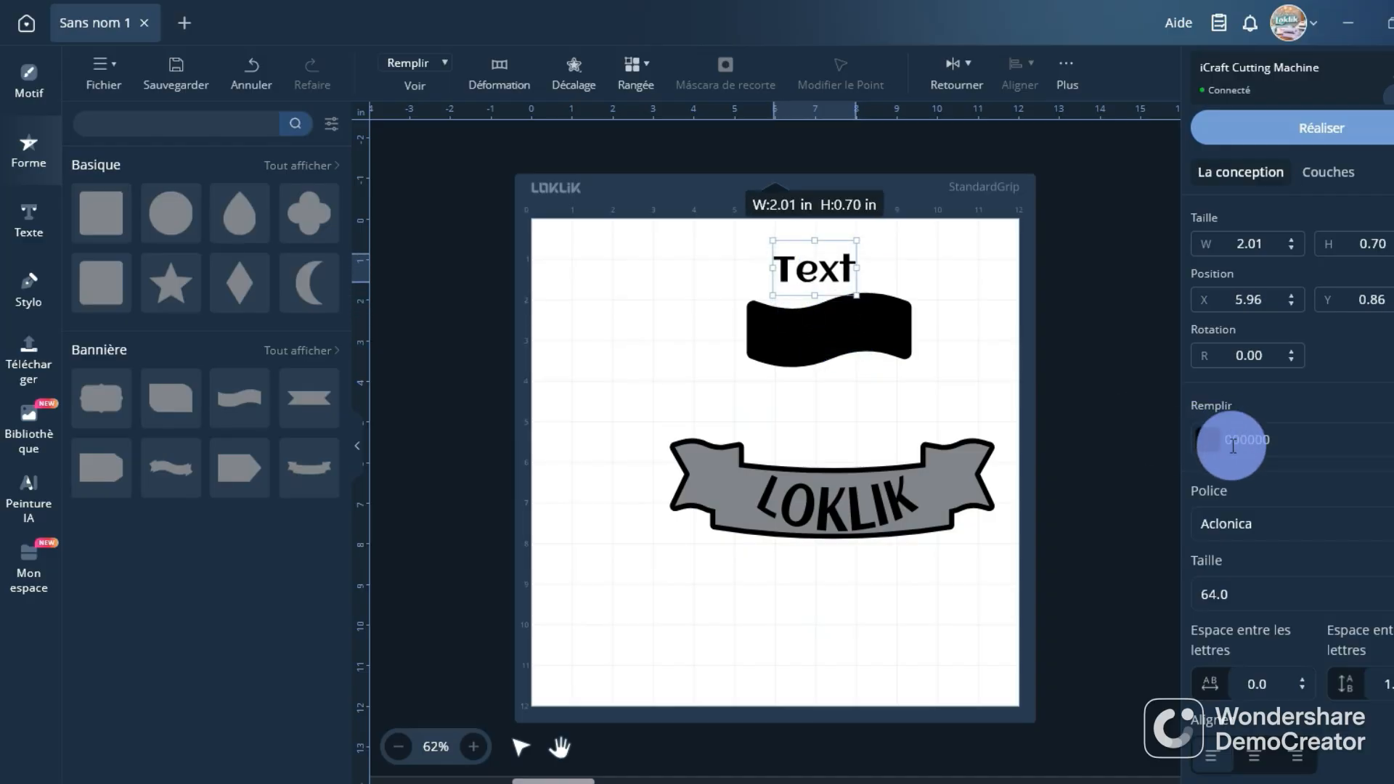
pyautogui.click(1210, 446)
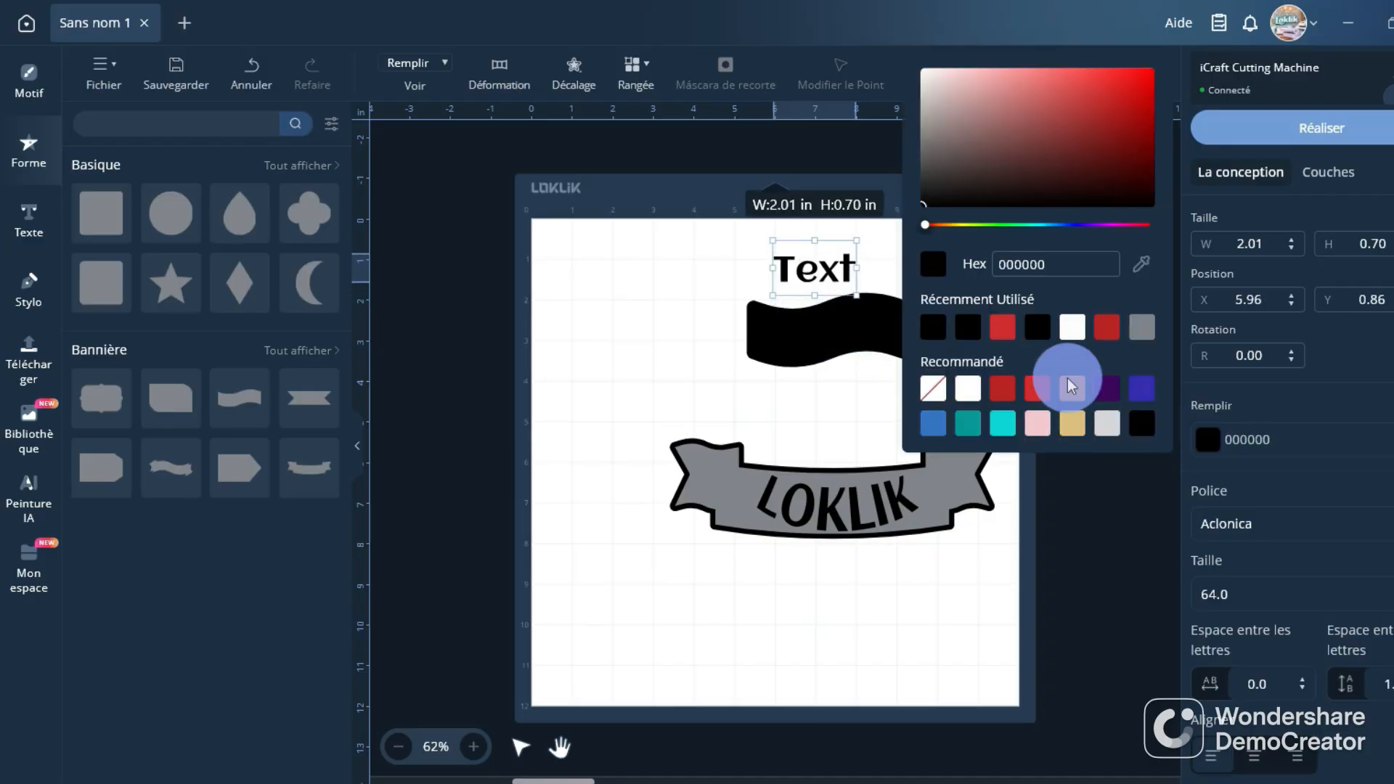
pyautogui.click(1004, 389)
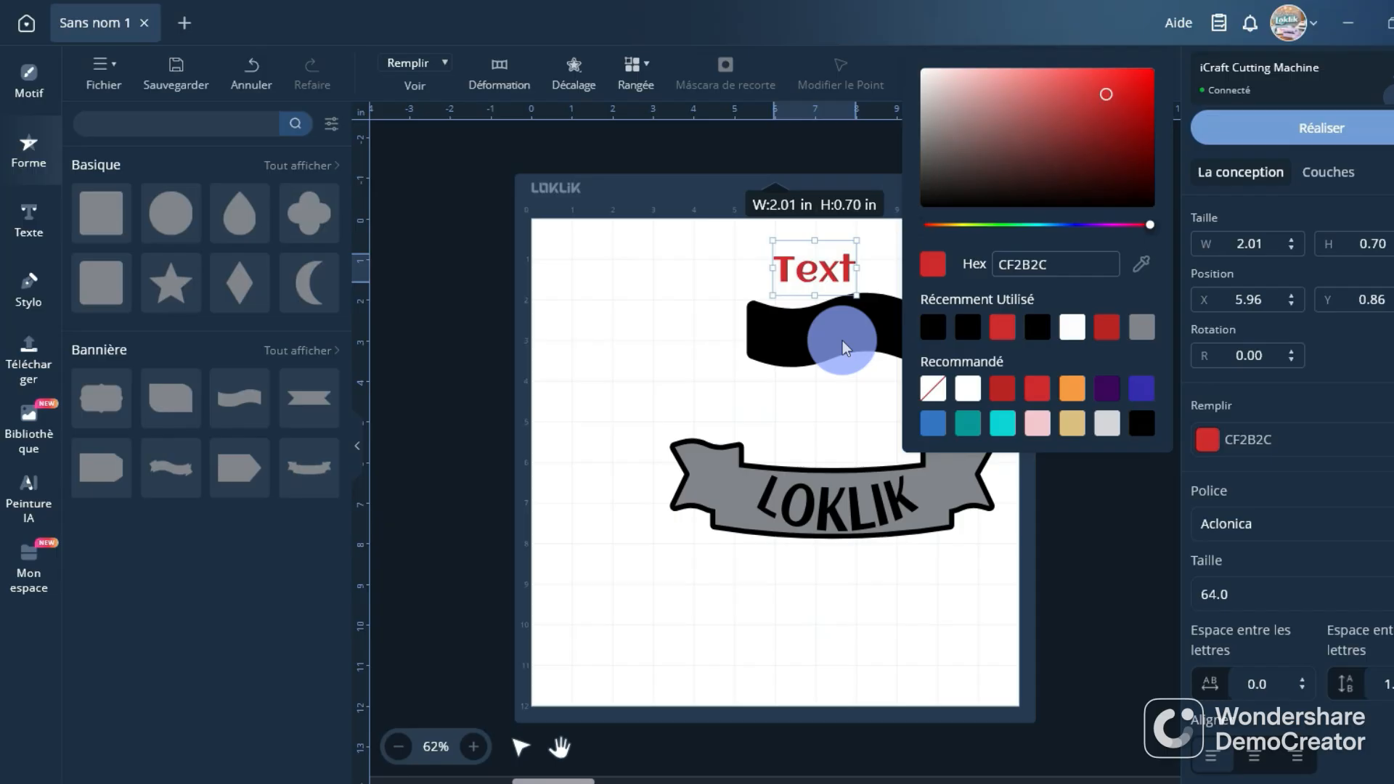
pyautogui.click(732, 324)
pyautogui.moveTo(796, 273); pyautogui.dragTo(810, 337)
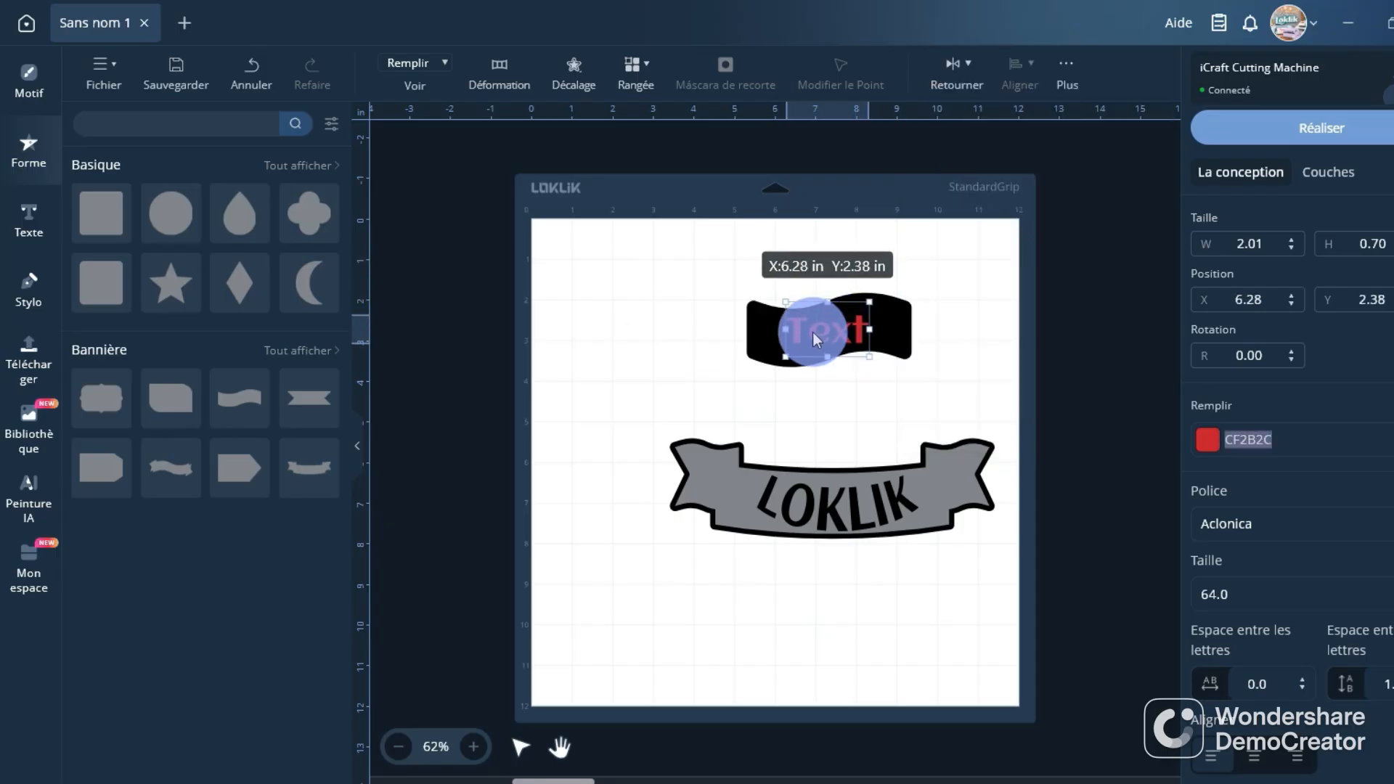
# Set the fill of the text on the wavy banner to black (000000)
pyautogui.click(1215, 443)
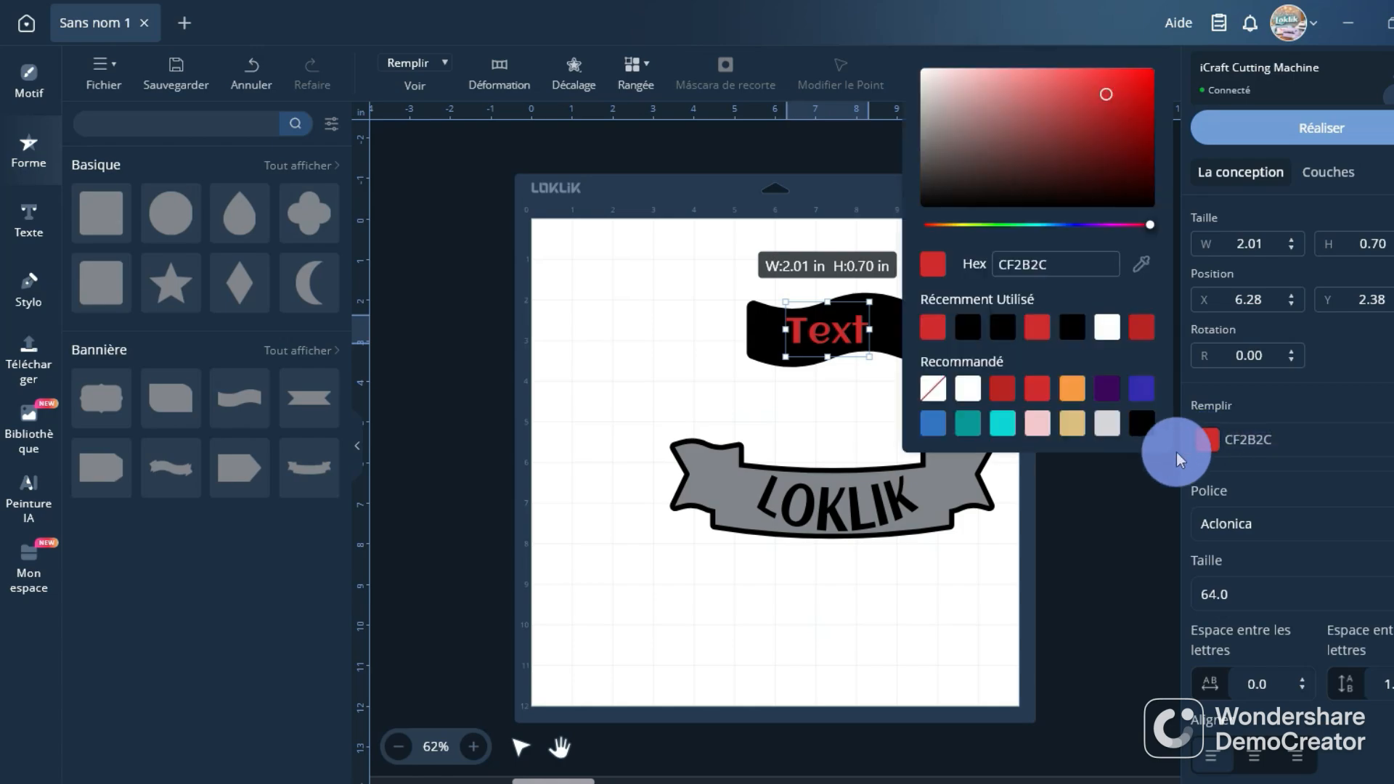
pyautogui.click(1144, 427)
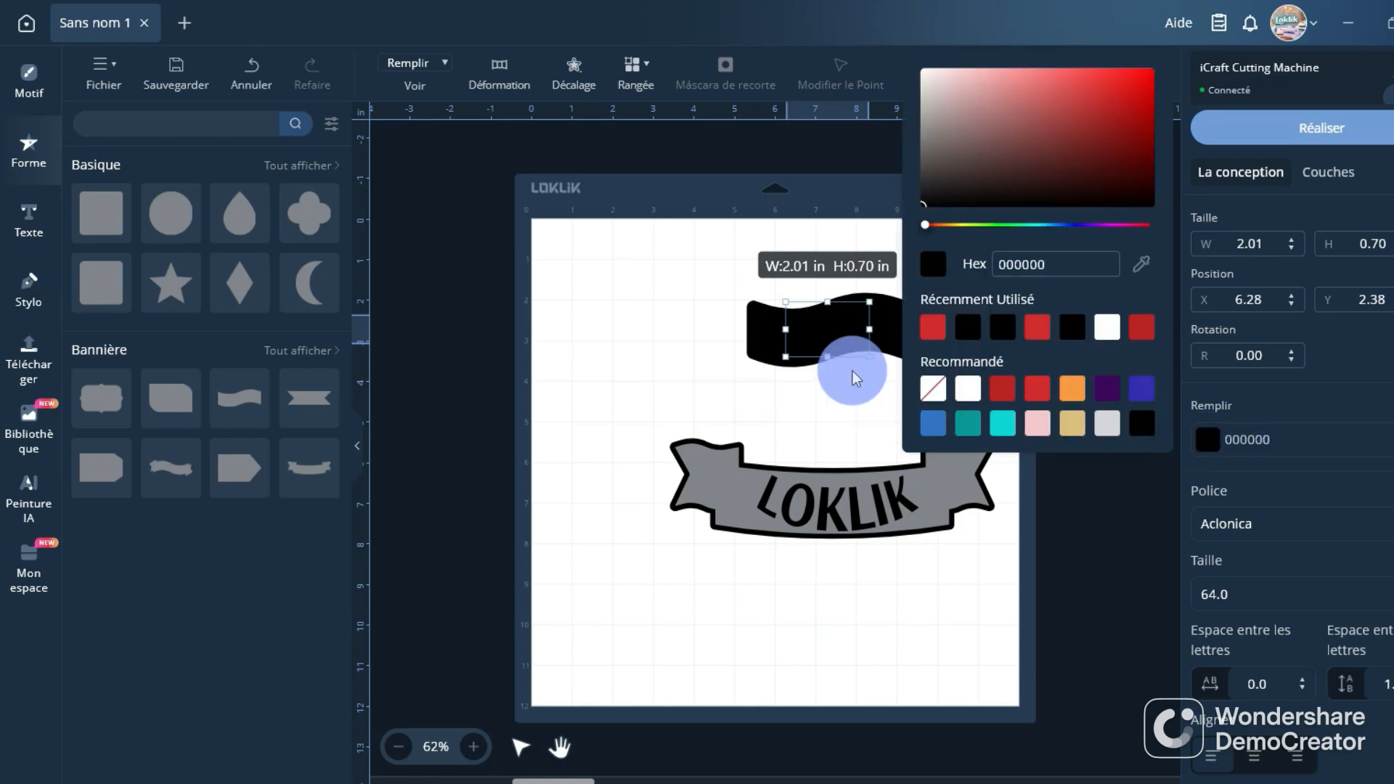
pyautogui.click(842, 332)
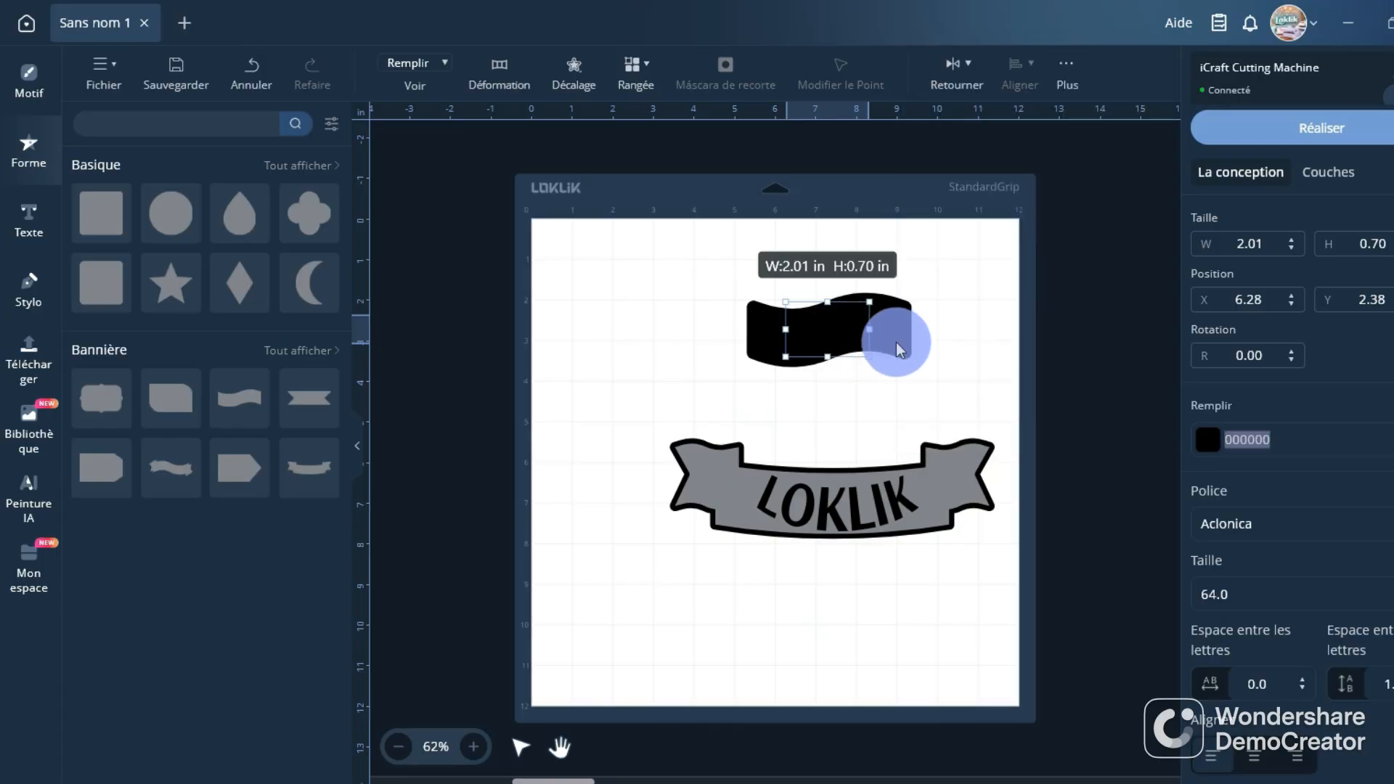
# Group the wavy banner, its offset and the text, and move the group to about X 4.17, Y 1.60 in
pyautogui.moveTo(896, 342); pyautogui.dragTo(914, 338)
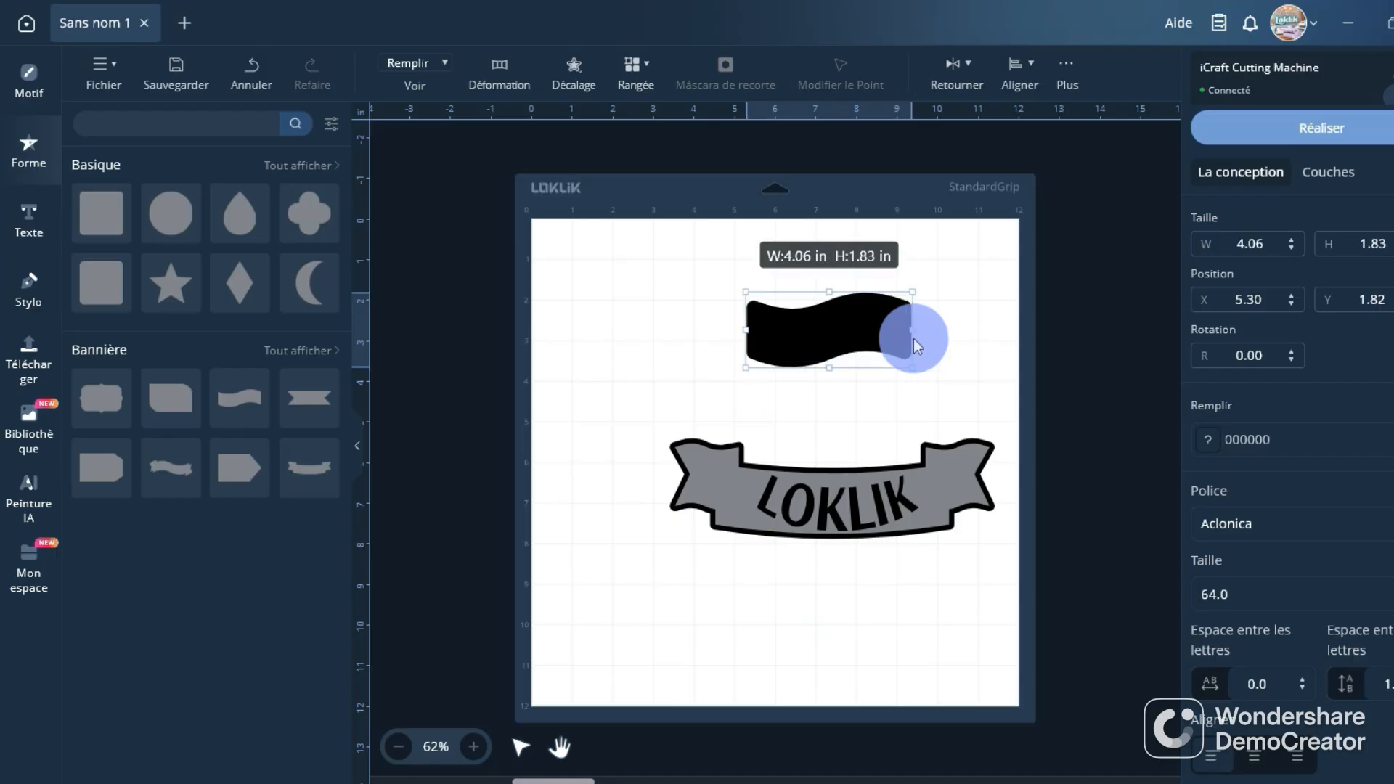
pyautogui.rightClick(876, 335)
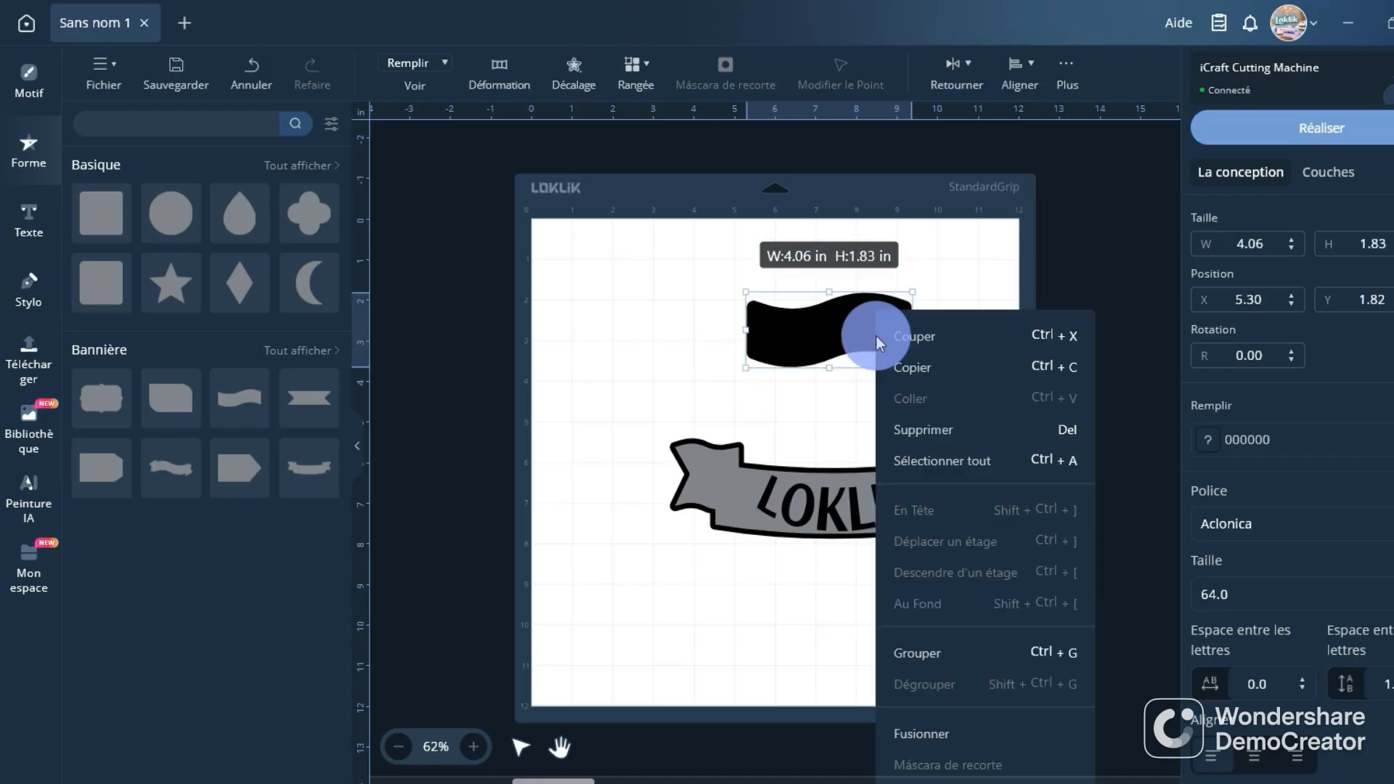
pyautogui.click(921, 650)
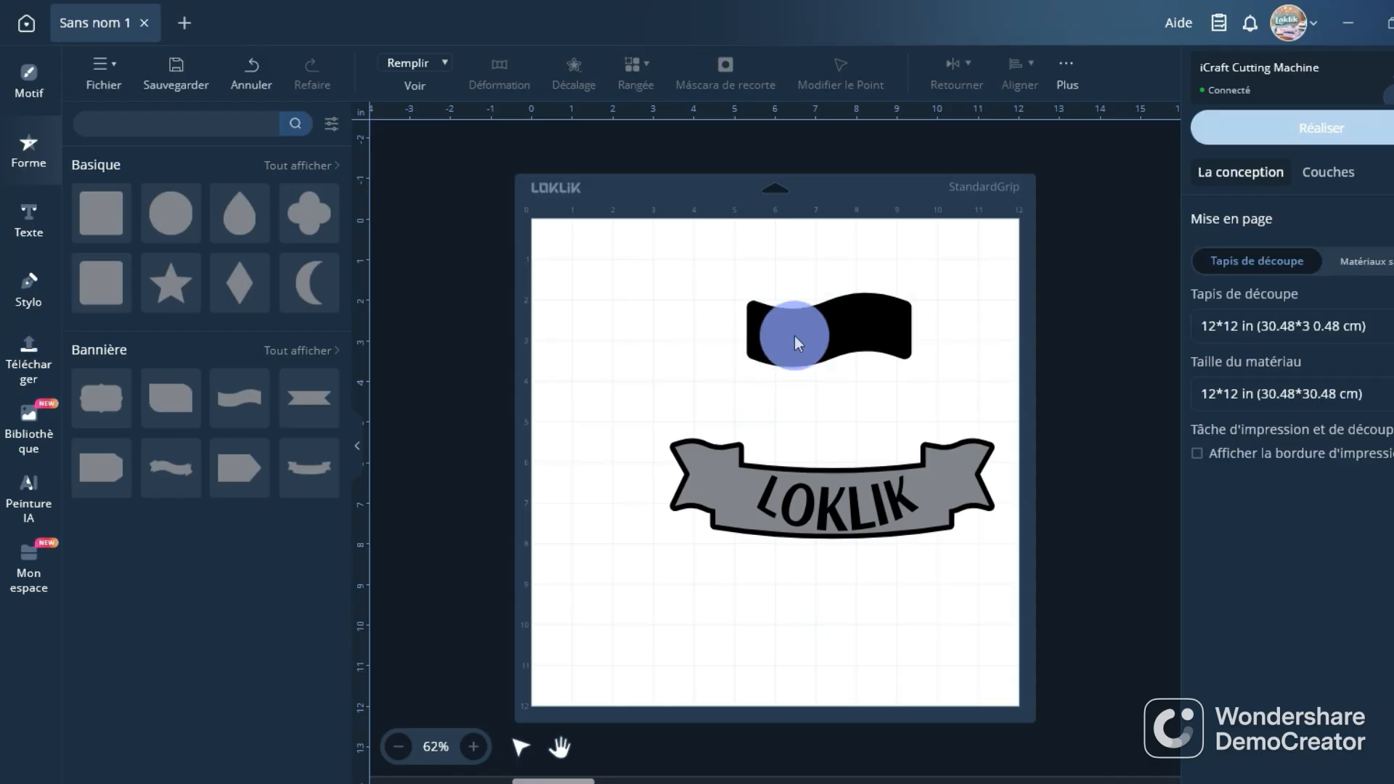
pyautogui.moveTo(794, 336); pyautogui.dragTo(748, 327)
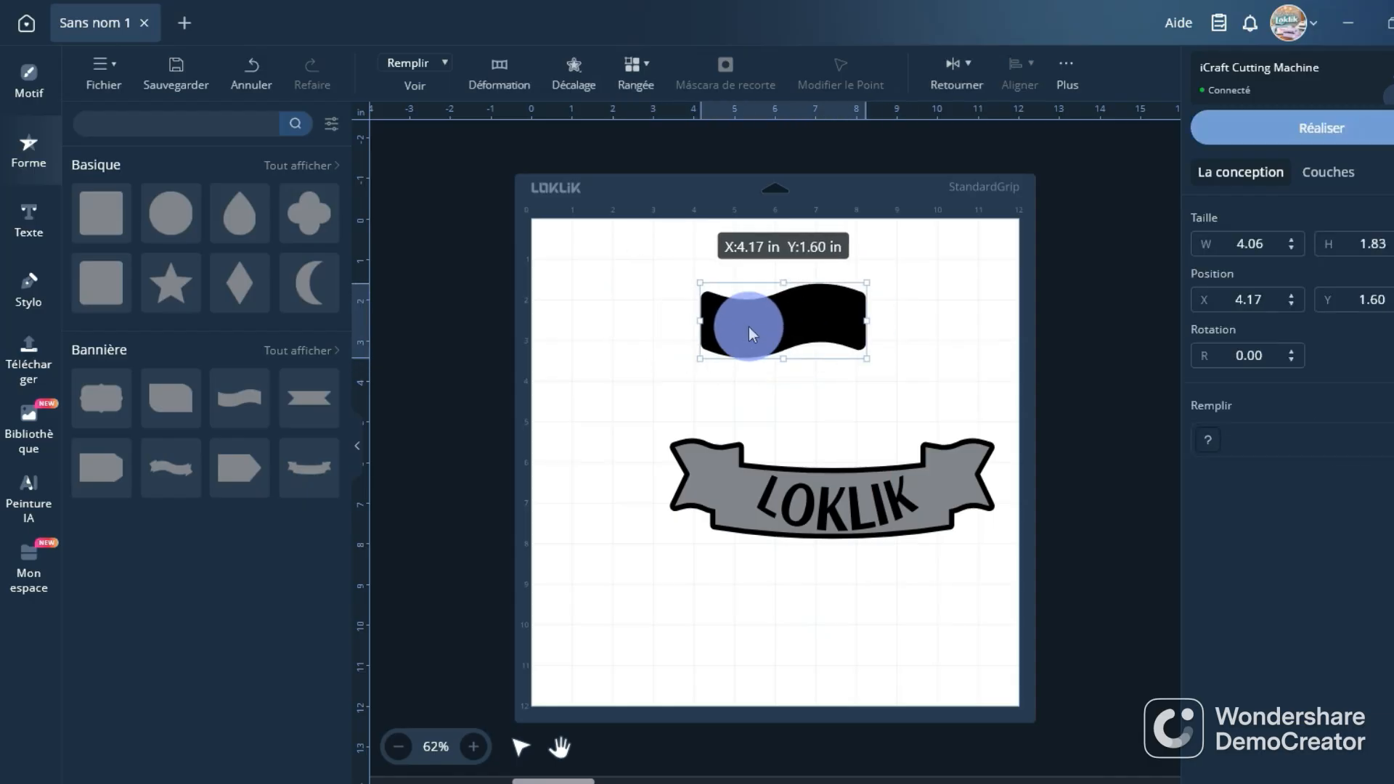
# Open the cutting preparation for the LOKLIK ribbon banner group only
pyautogui.click(834, 512)
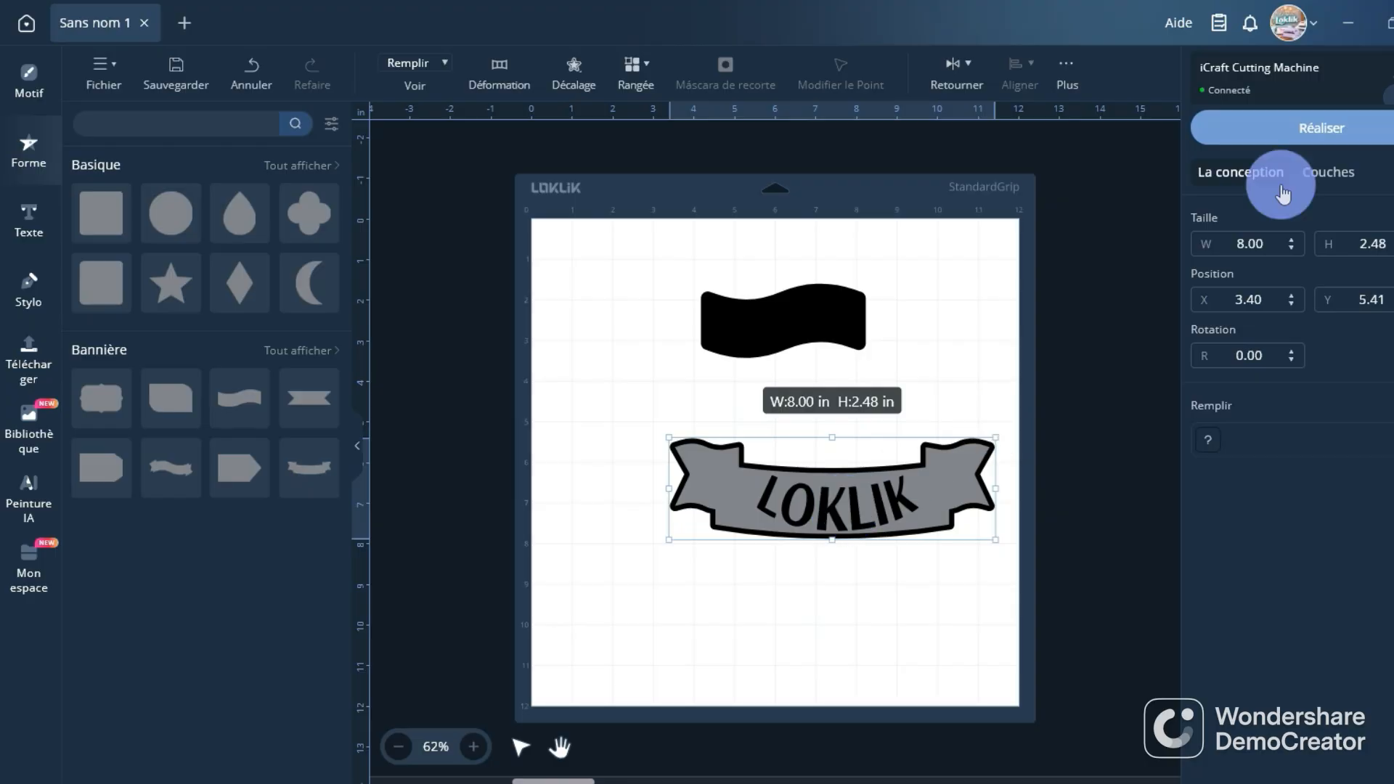
pyautogui.click(1293, 127)
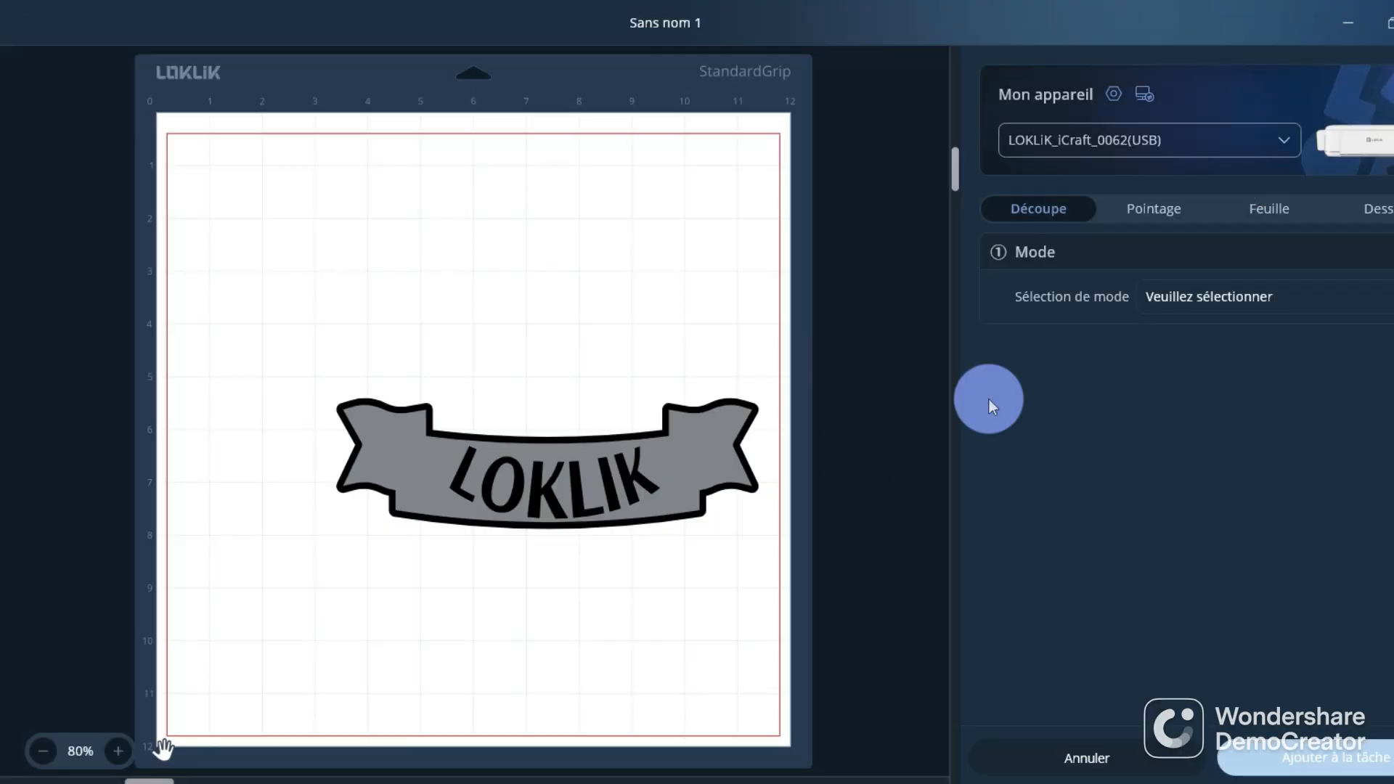
# Choose the Découpe standard mode for the ribbon banner, examine its colour groups, and return to the design without adding the task
pyautogui.click(1271, 298)
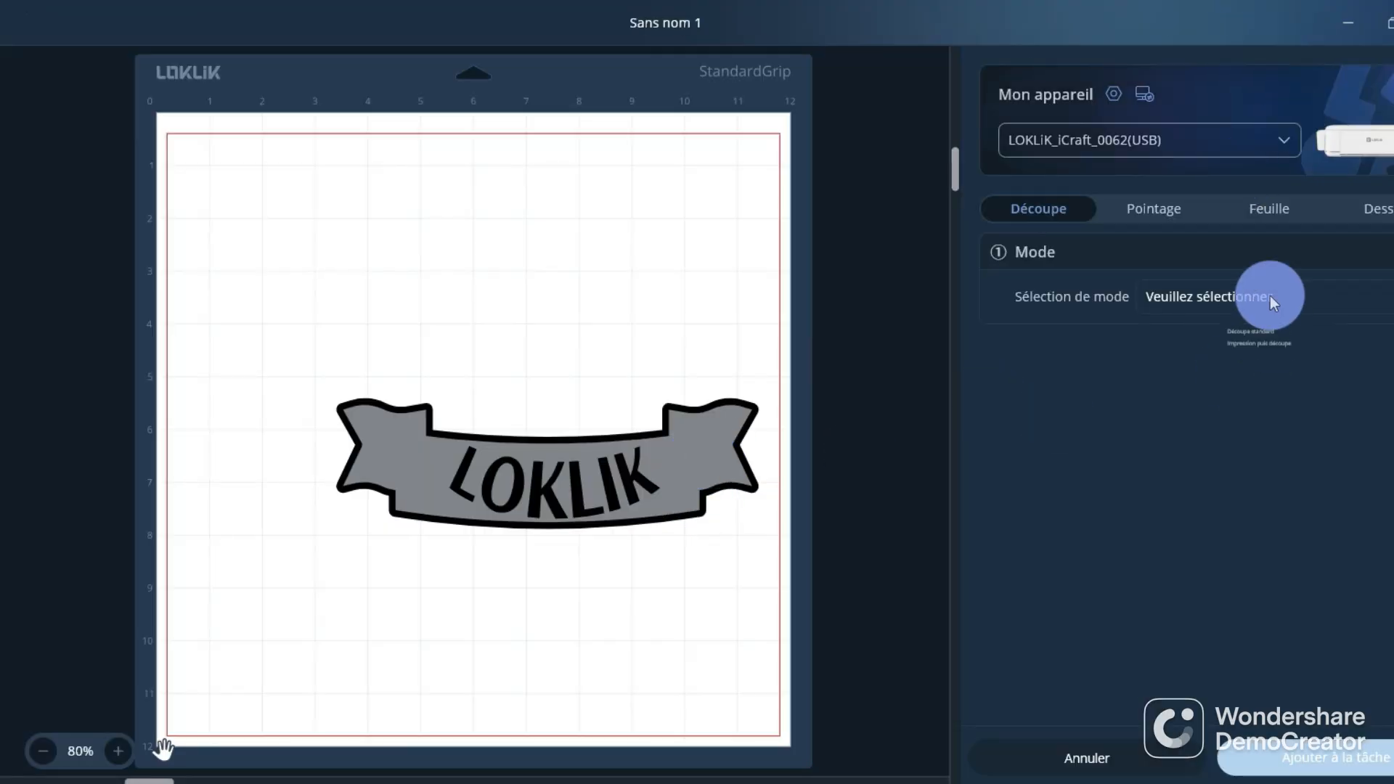
pyautogui.click(1236, 345)
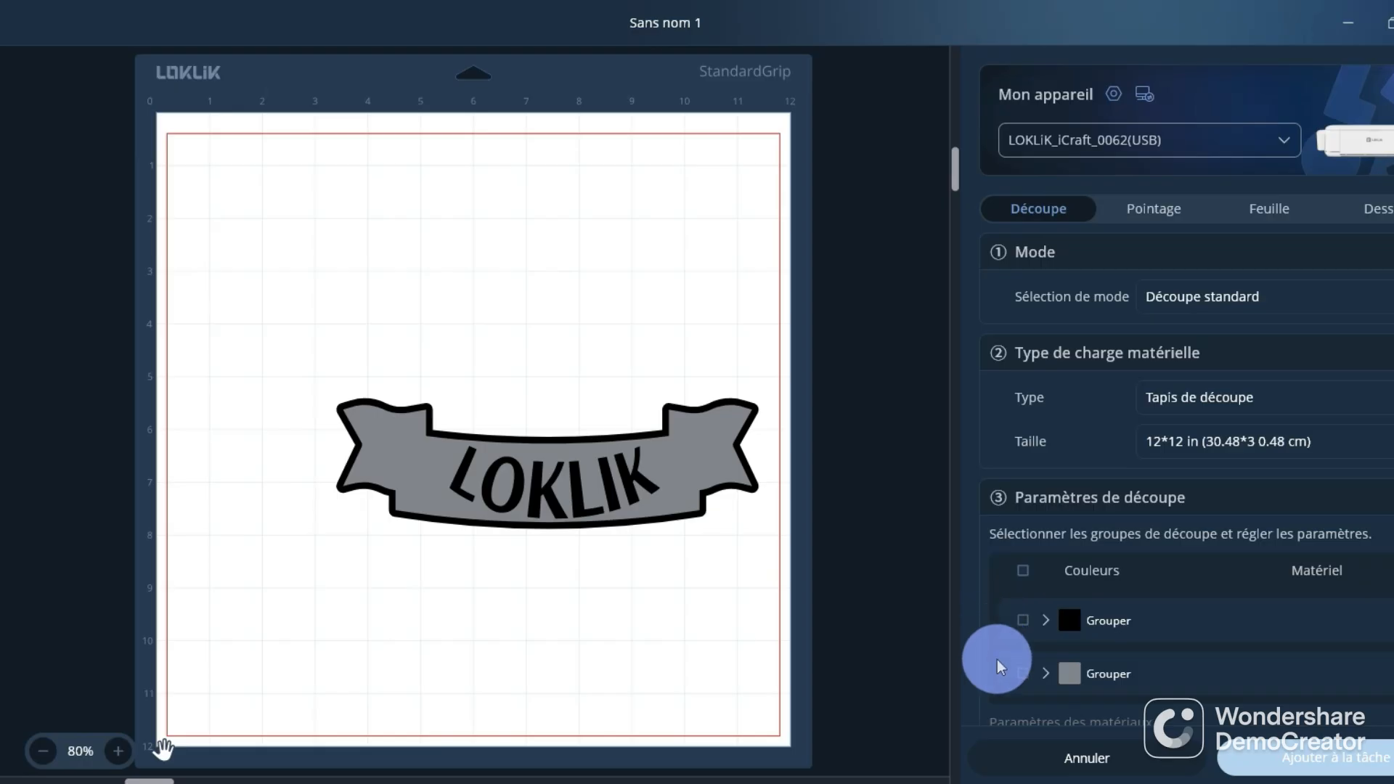
pyautogui.click(1080, 762)
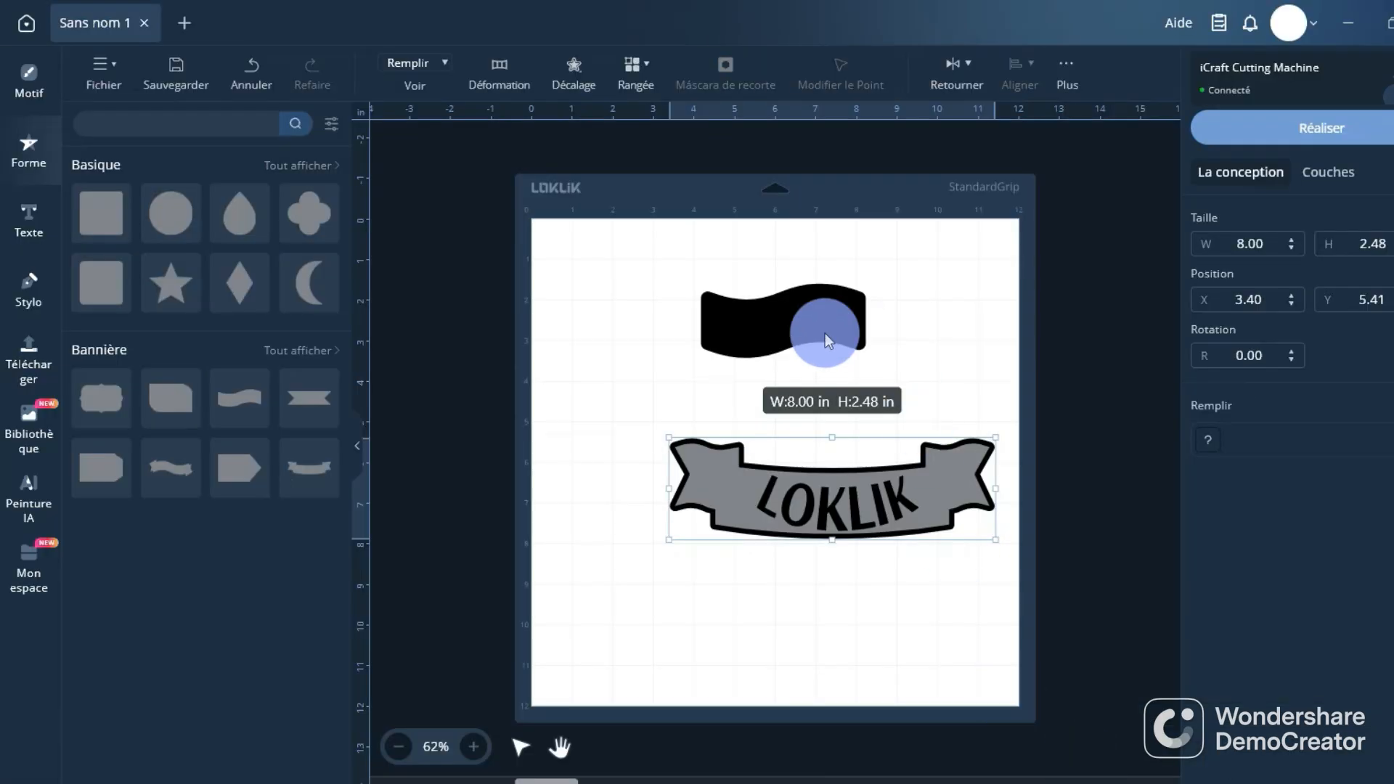
# Open the cutting preparation for the wavy banner group only, scale it to about 2.16 × 0.97 in and place it near the mat's upper-left corner
pyautogui.click(825, 333)
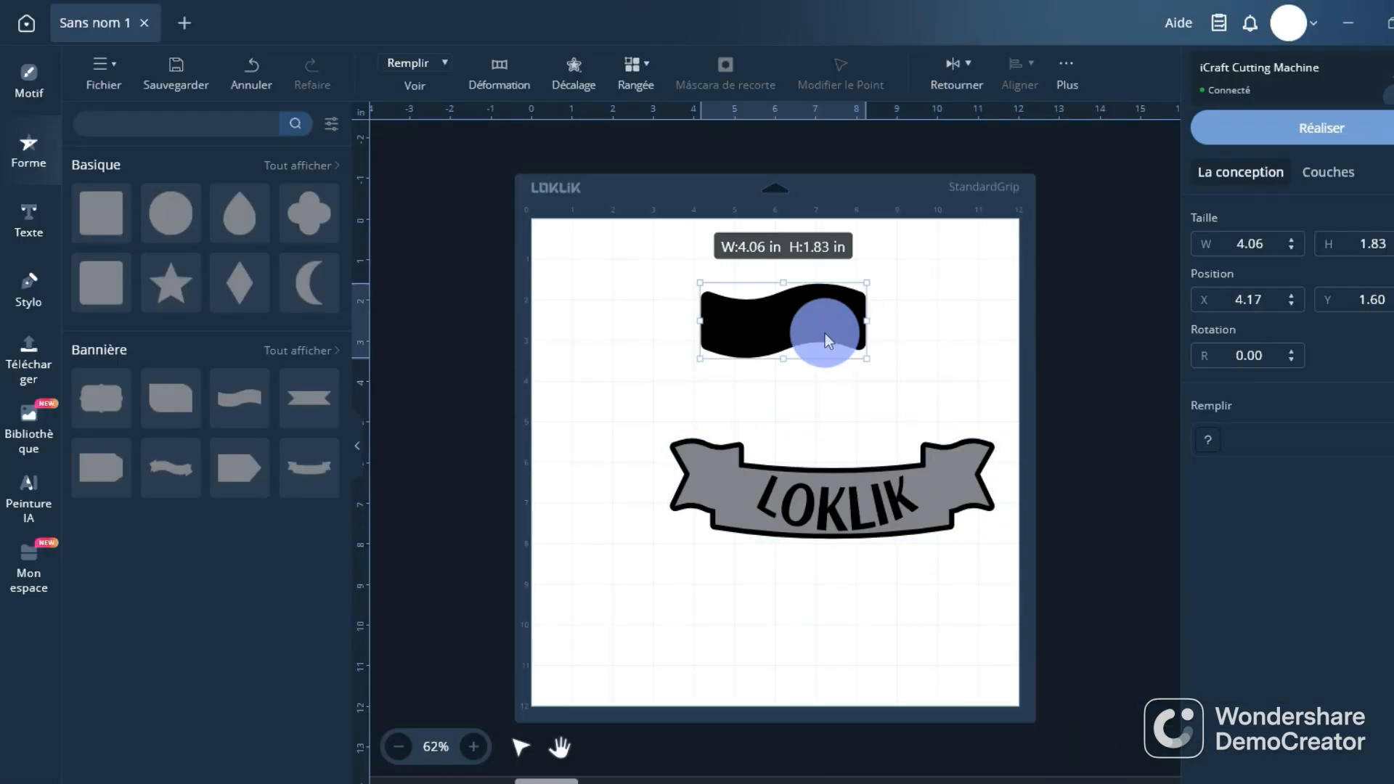
pyautogui.click(1298, 134)
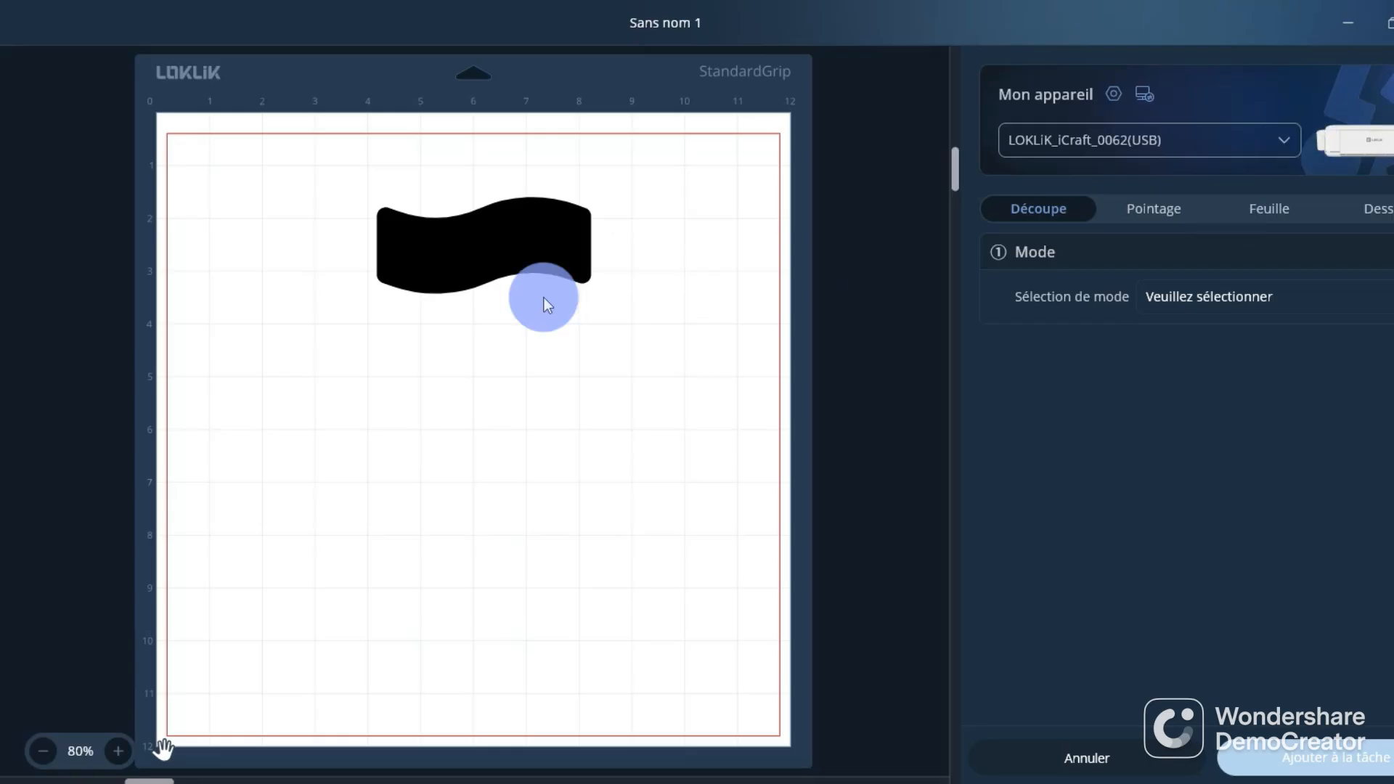
pyautogui.moveTo(543, 258); pyautogui.dragTo(675, 209)
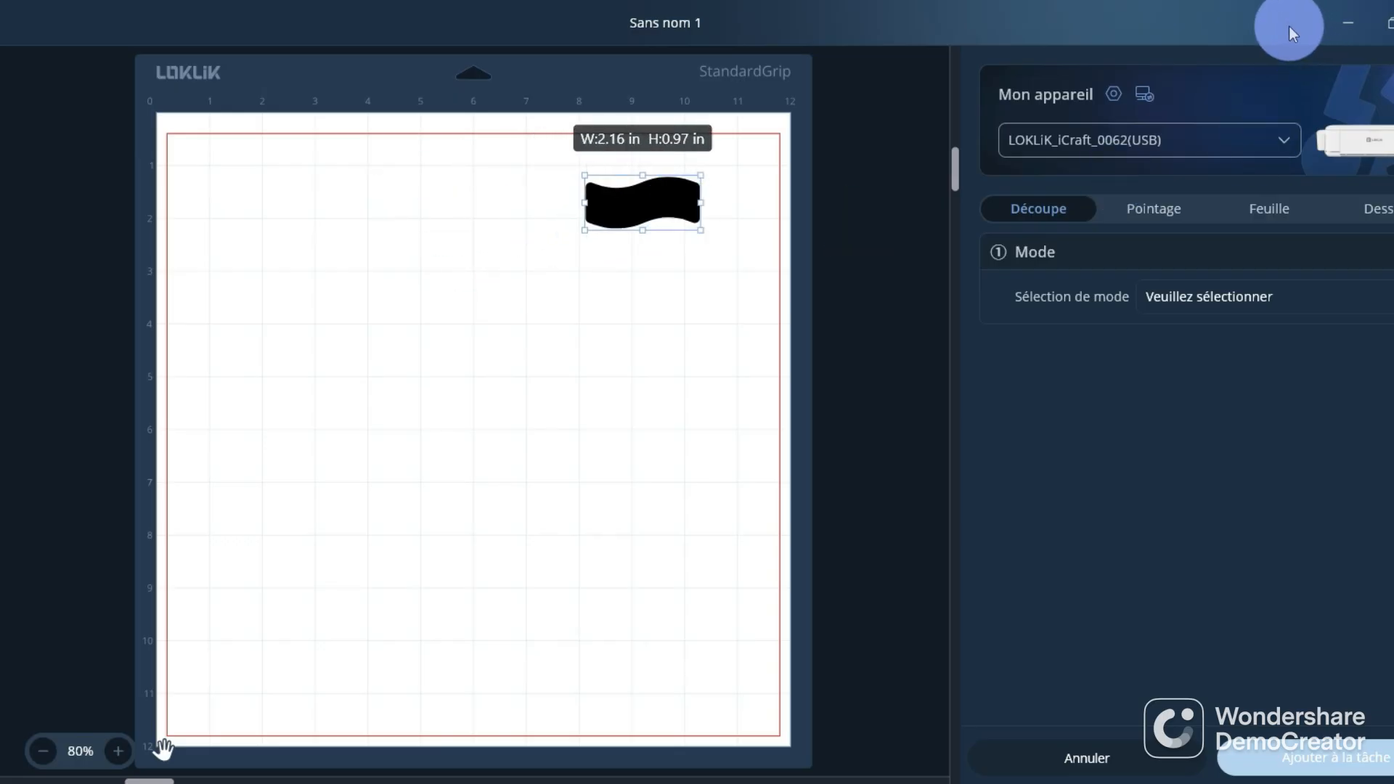
pyautogui.hotkey('ctrl', 'z')
# Set the wavy banner's mode to Découpe standard and include all of its colour groups in the cut
pyautogui.click(1249, 306)
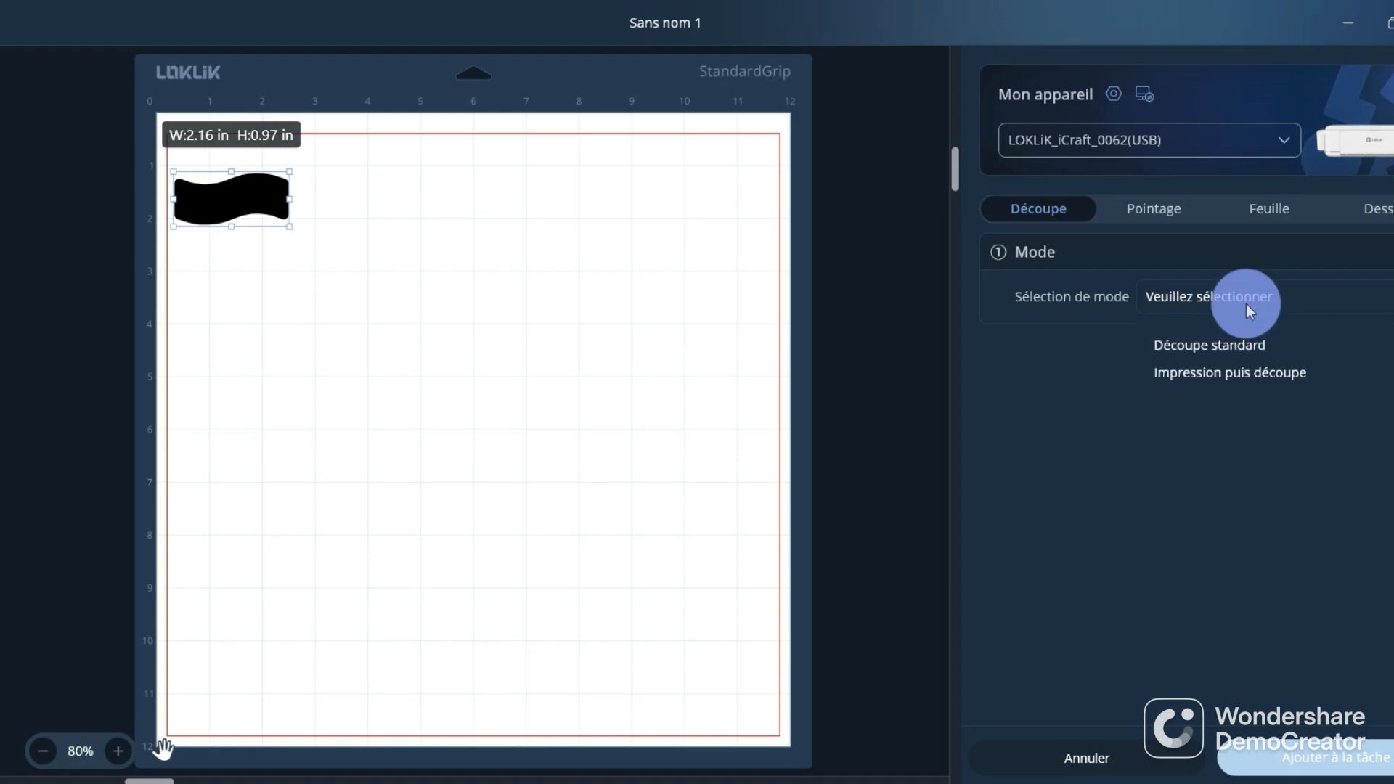
pyautogui.click(1239, 347)
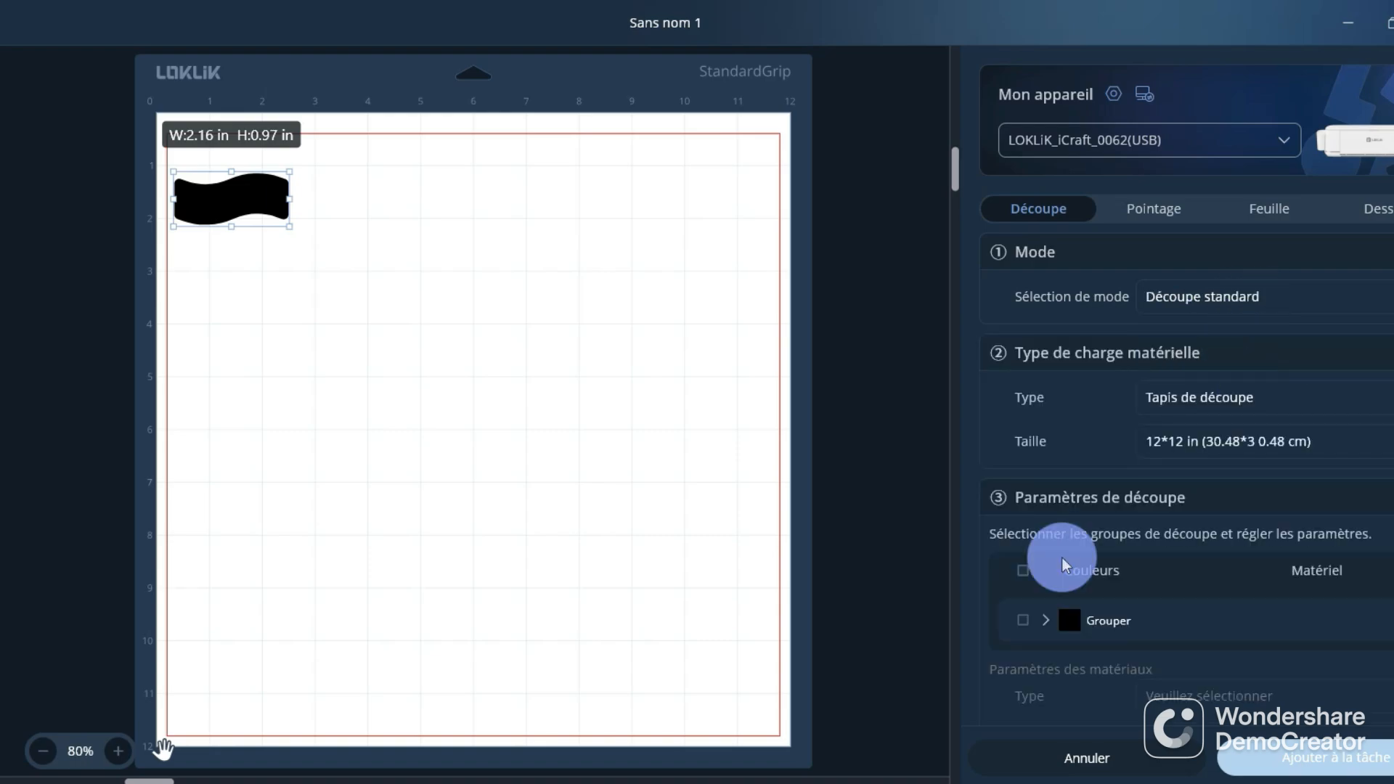
pyautogui.click(1024, 570)
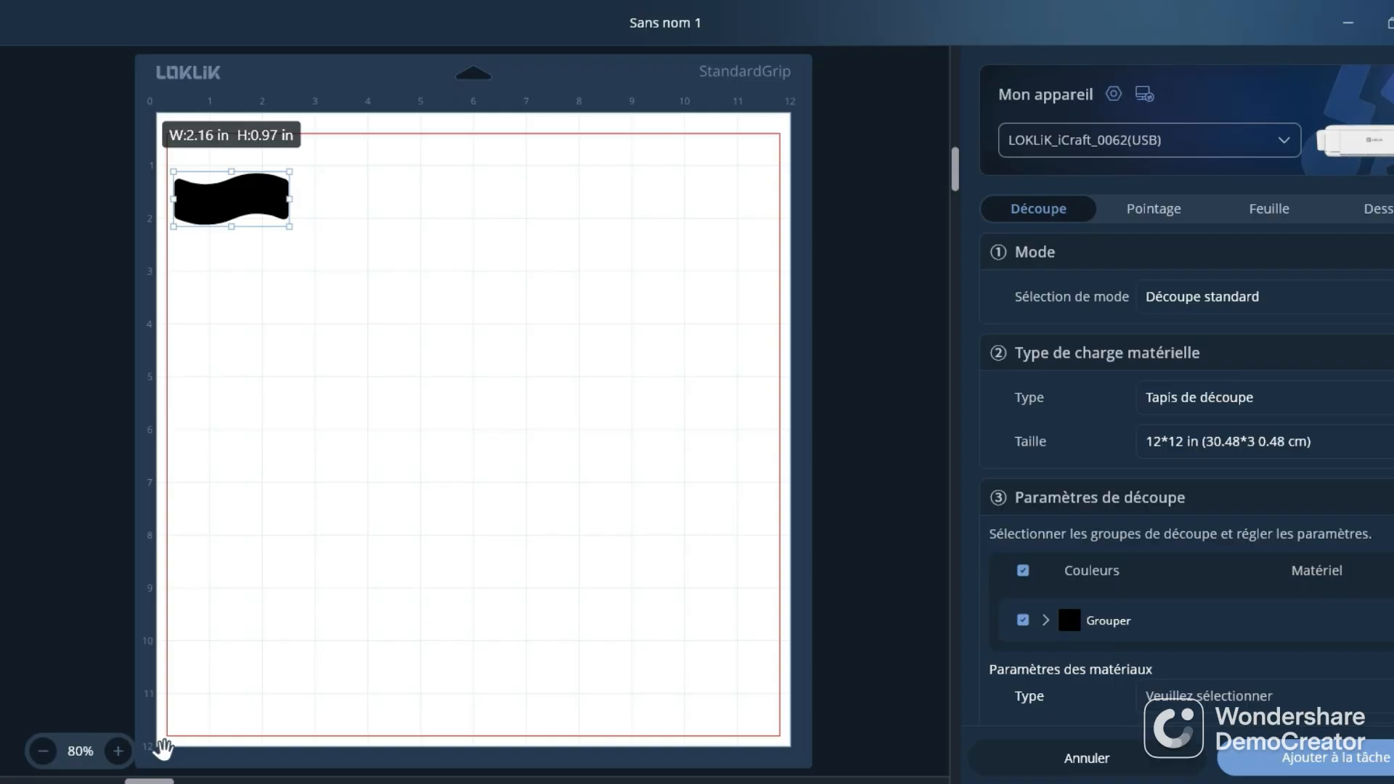
# Assign the LOKLiK material Vinyle de transfert thermique pur to the black group and turn on mirroring (Reflétez)
pyautogui.scroll(-3, 1188, 363)
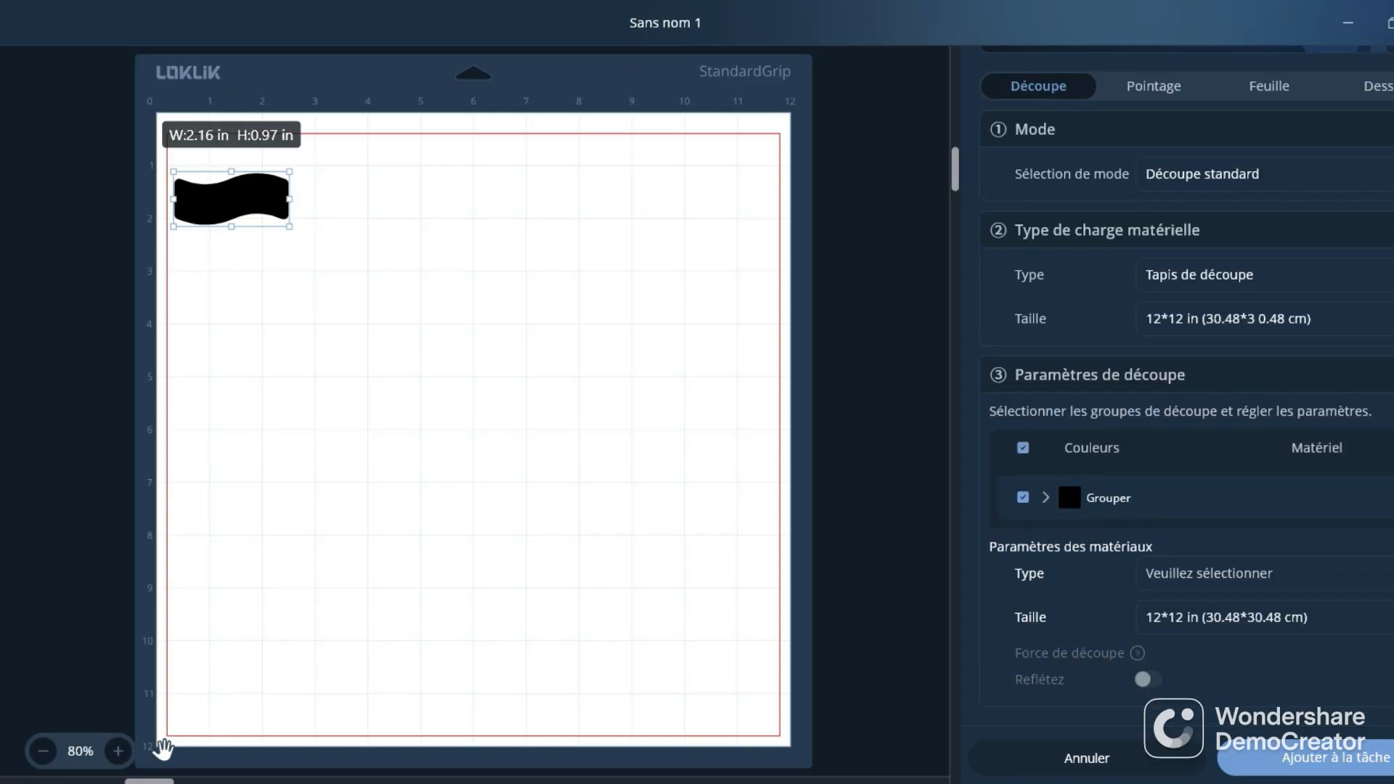
pyautogui.click(1285, 574)
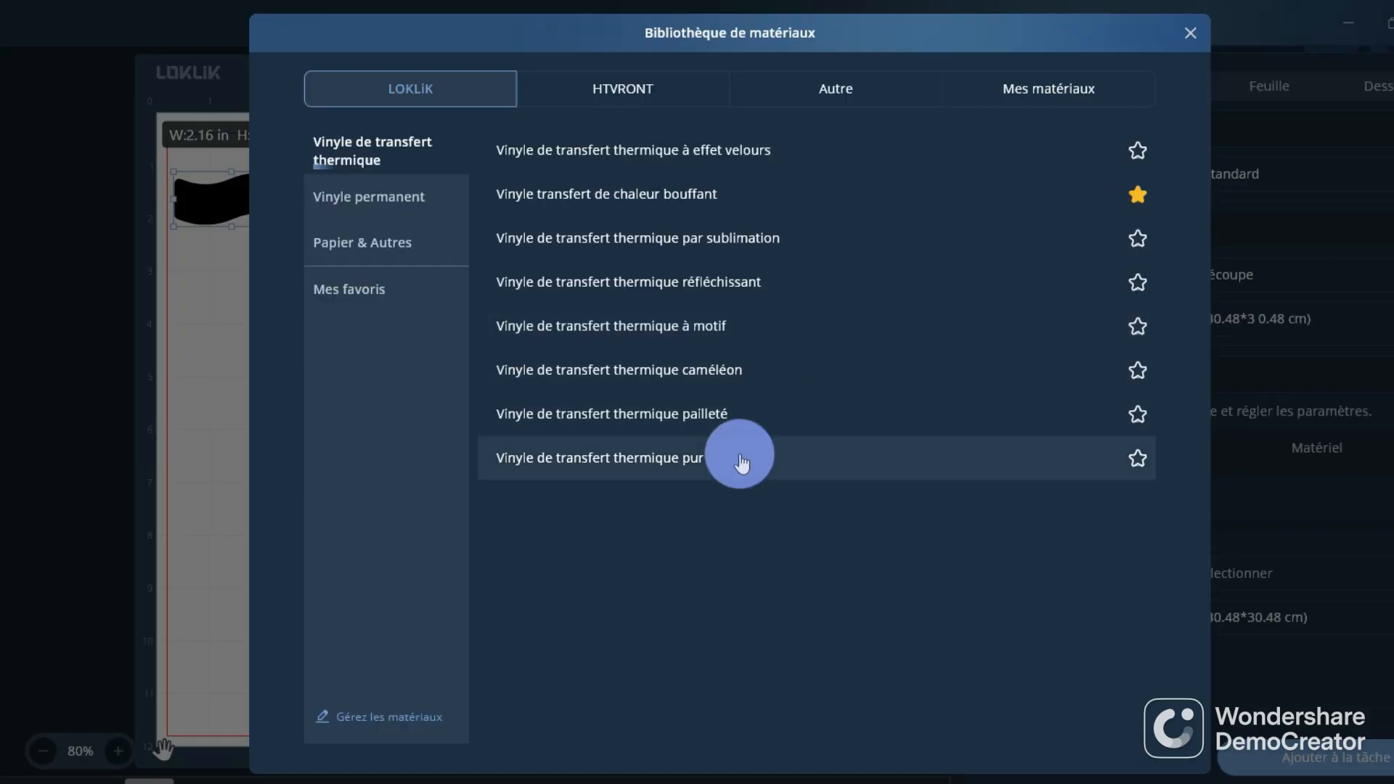
pyautogui.click(741, 459)
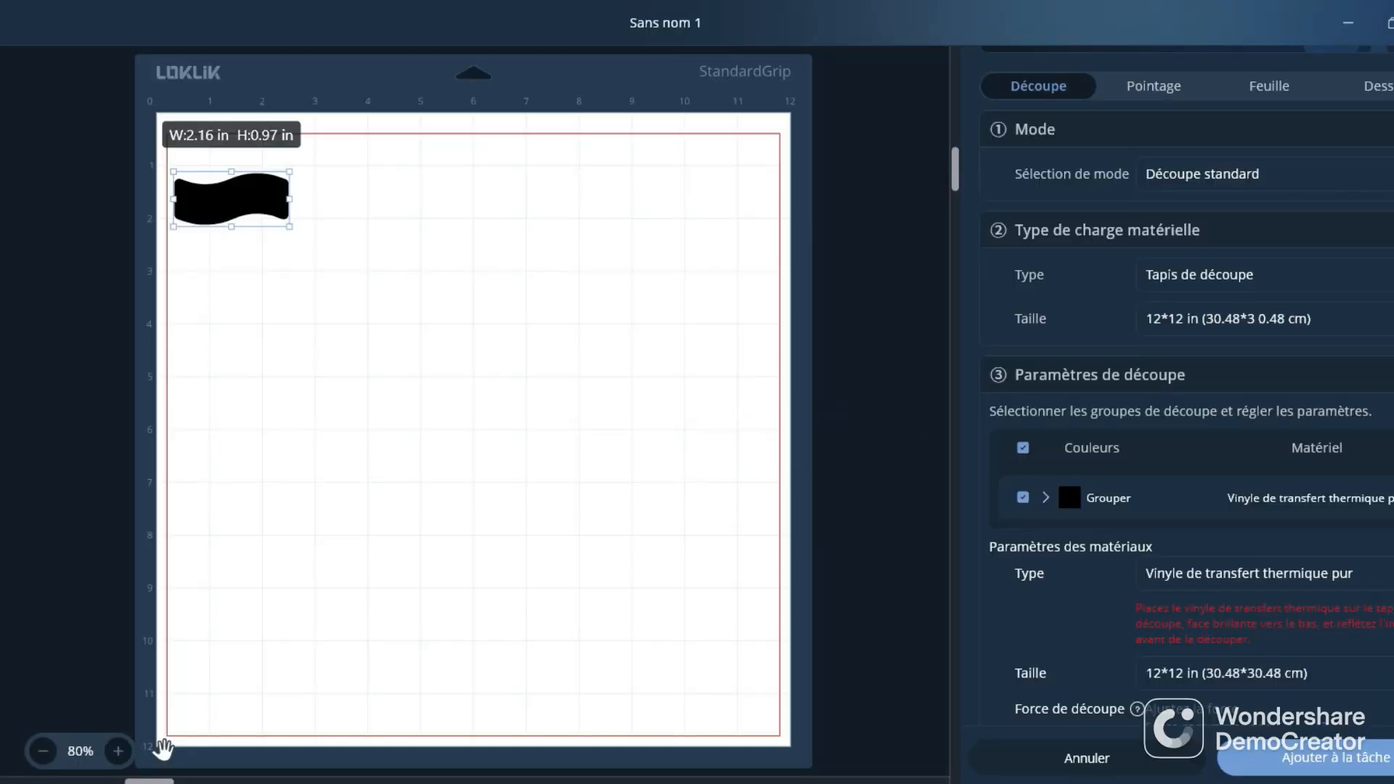
pyautogui.scroll(-4, 1184, 407)
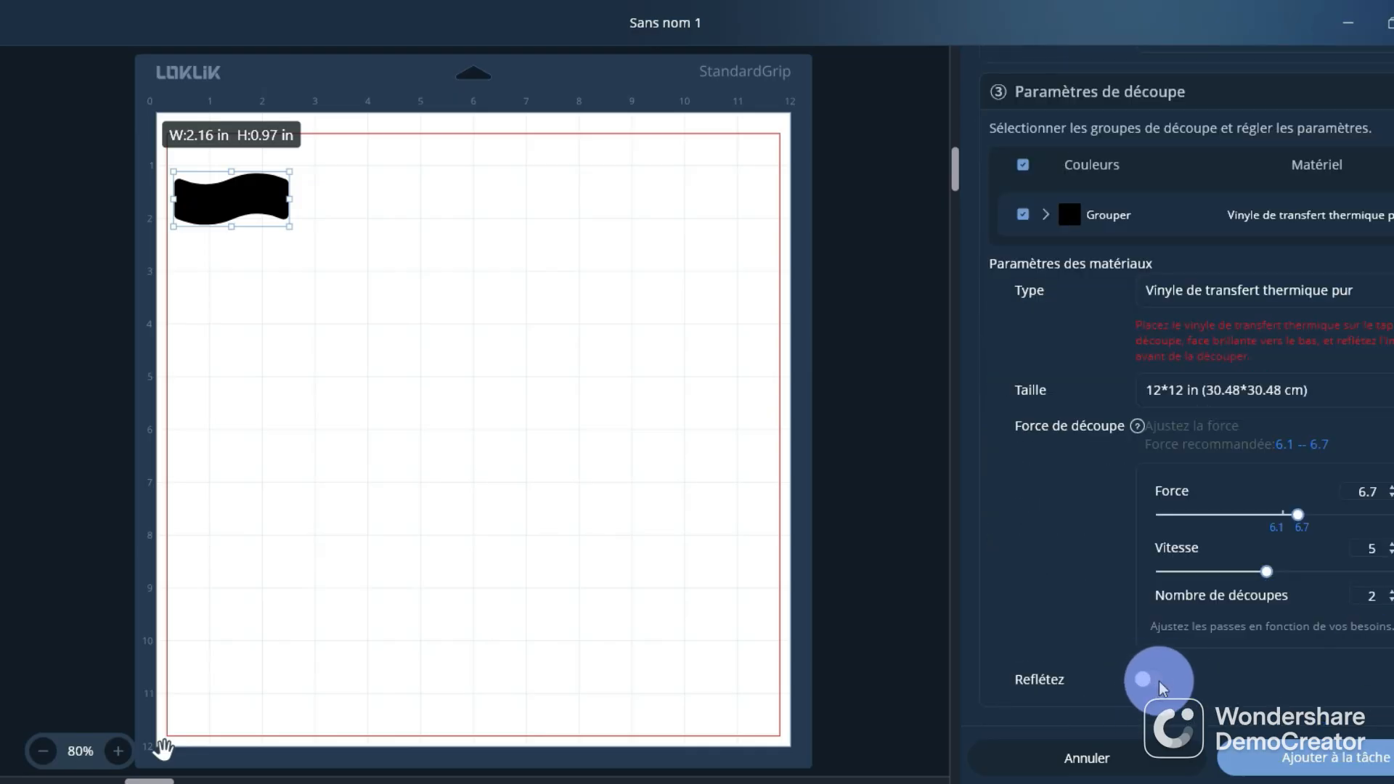
pyautogui.click(1159, 682)
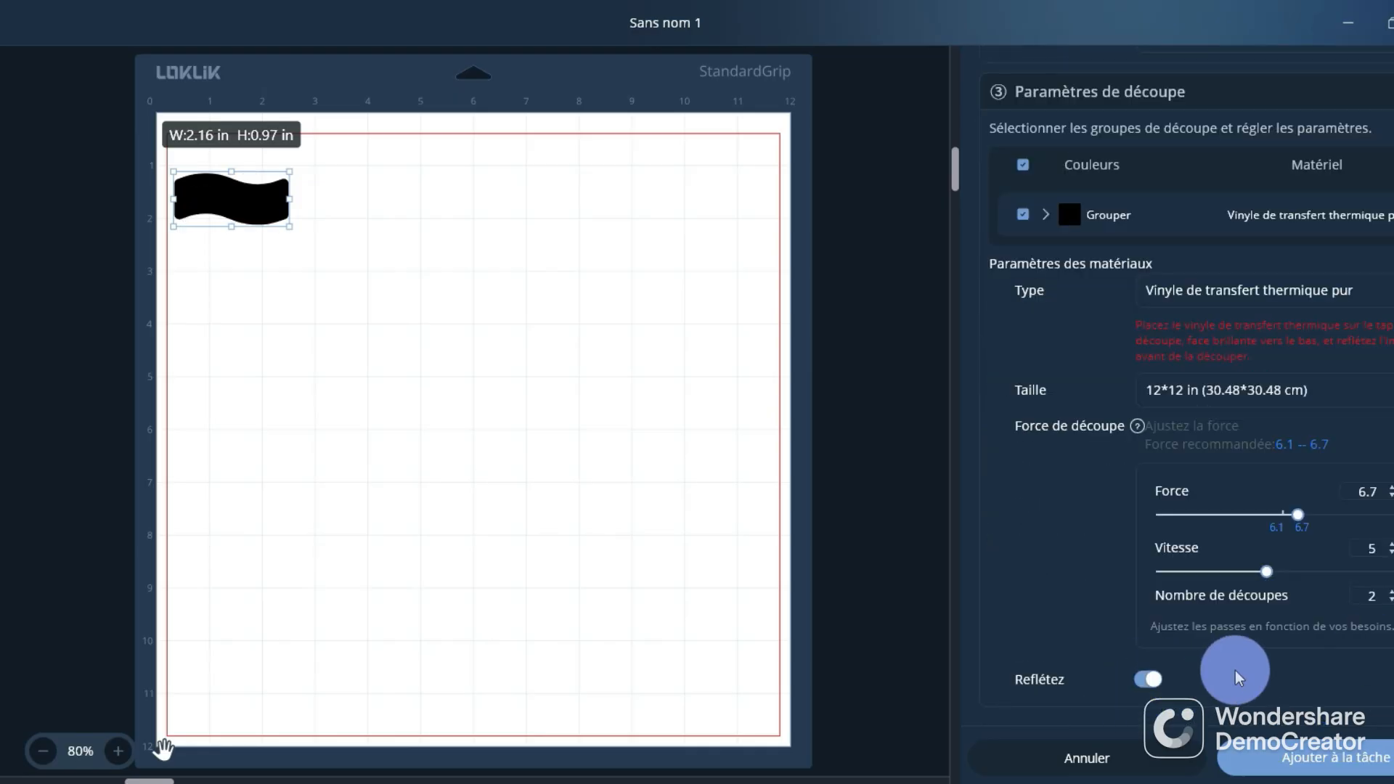